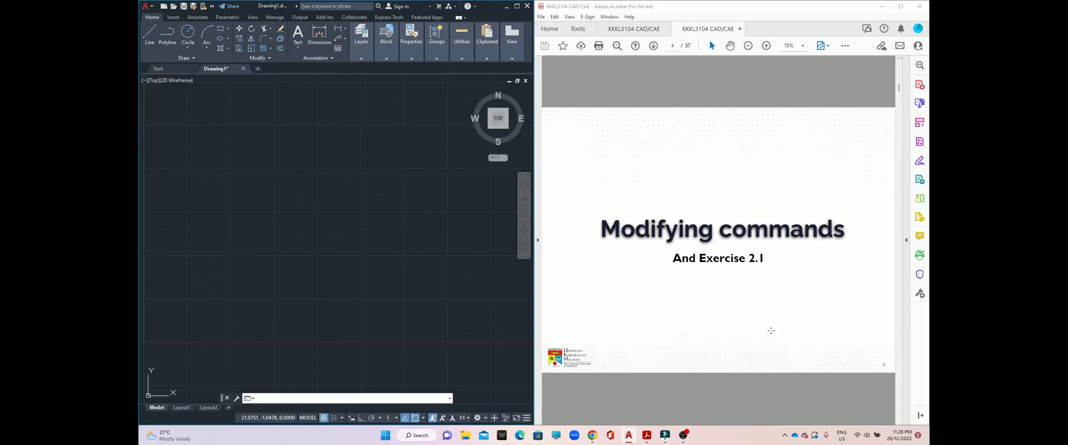
# - Create a new drawing file from the acad template
pyautogui.scroll(-1, 778, 300)
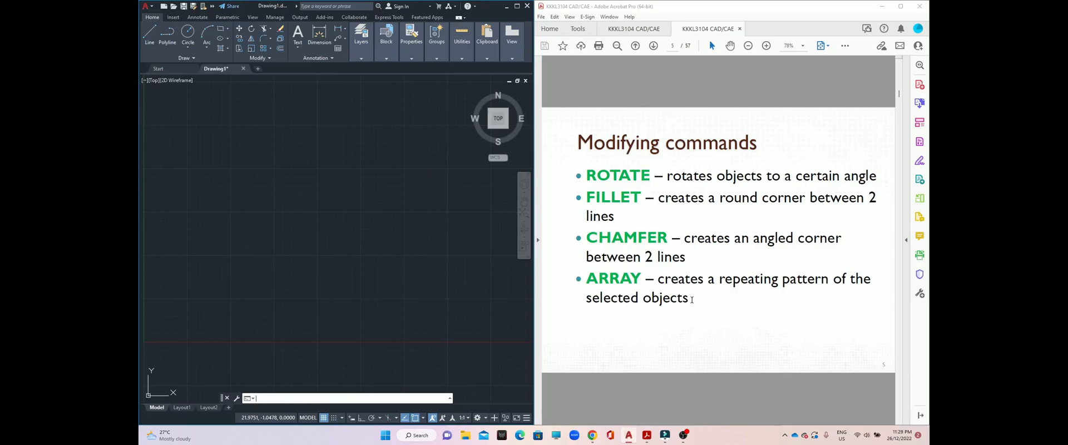
pyautogui.scroll(-1, 692, 300)
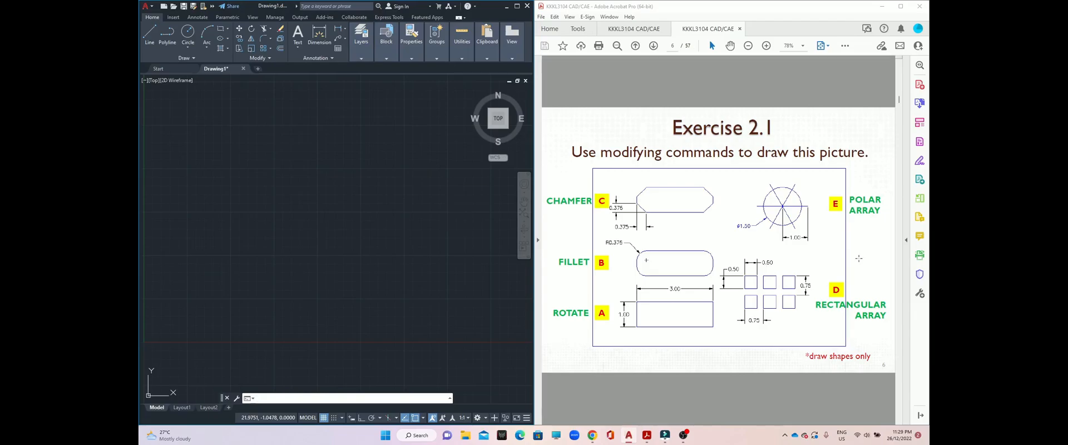
pyautogui.scroll(-1, 858, 258)
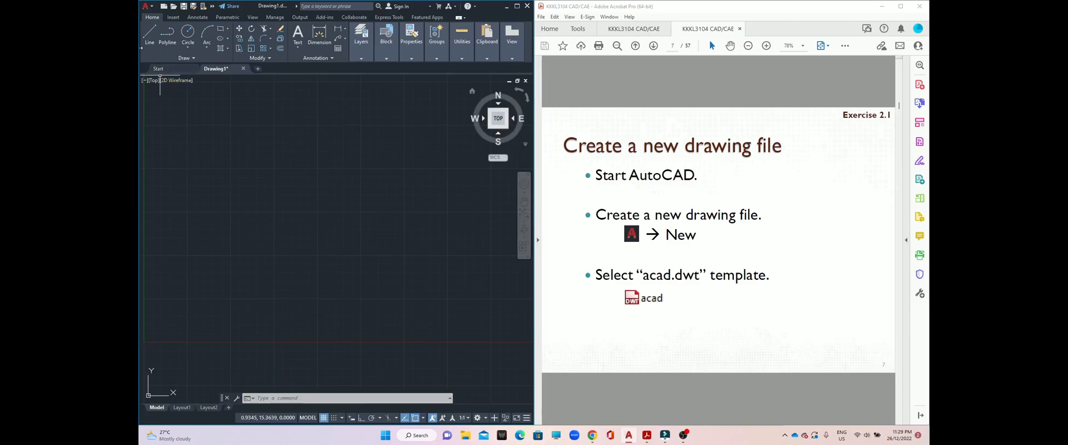
pyautogui.click(145, 8)
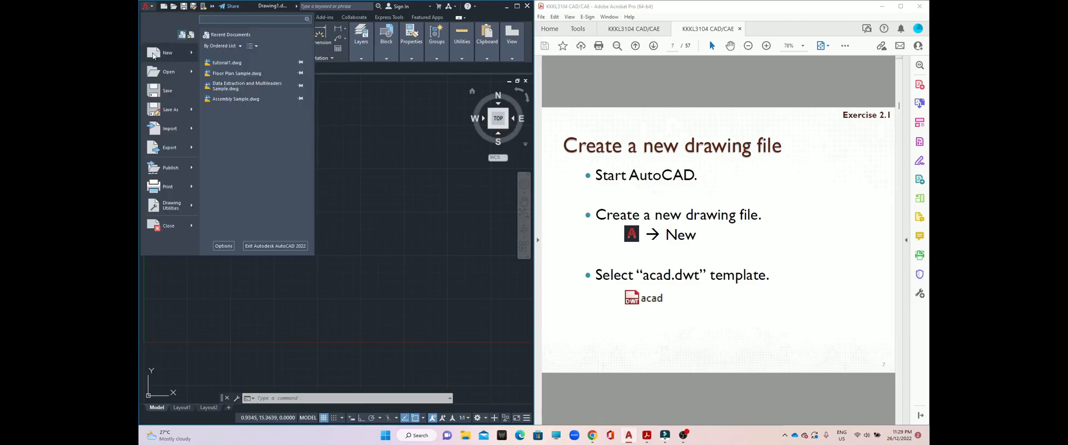
pyautogui.click(152, 53)
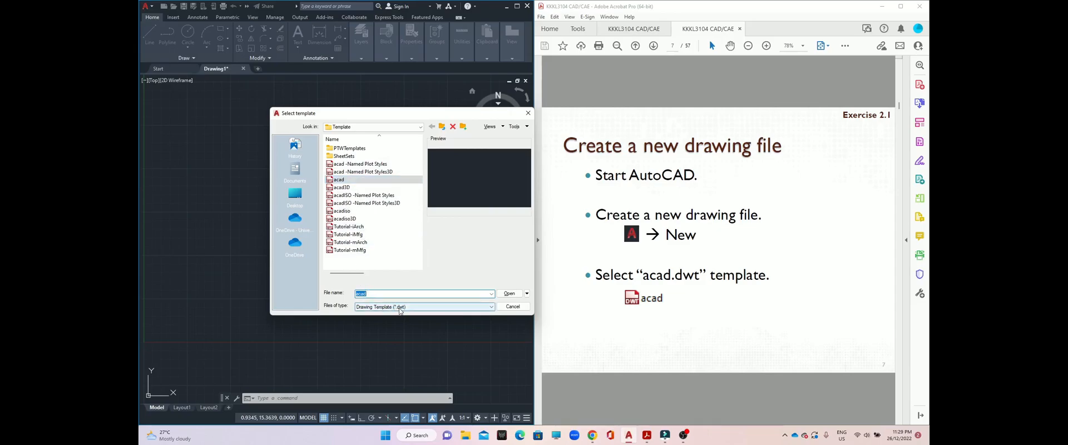
pyautogui.click(510, 294)
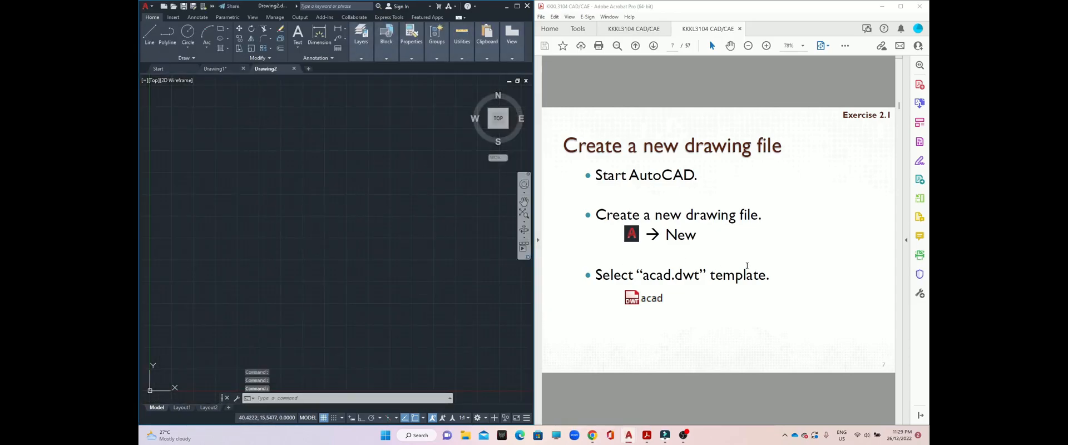
# - Check whether Coordinates is ticked among the items displayed in the drawing's status bar
pyautogui.scroll(-1, 747, 266)
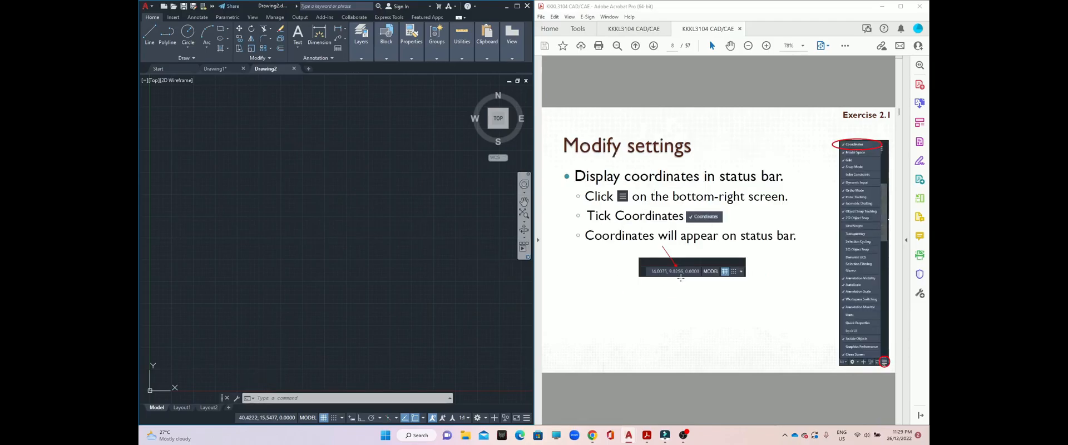
pyautogui.click(527, 419)
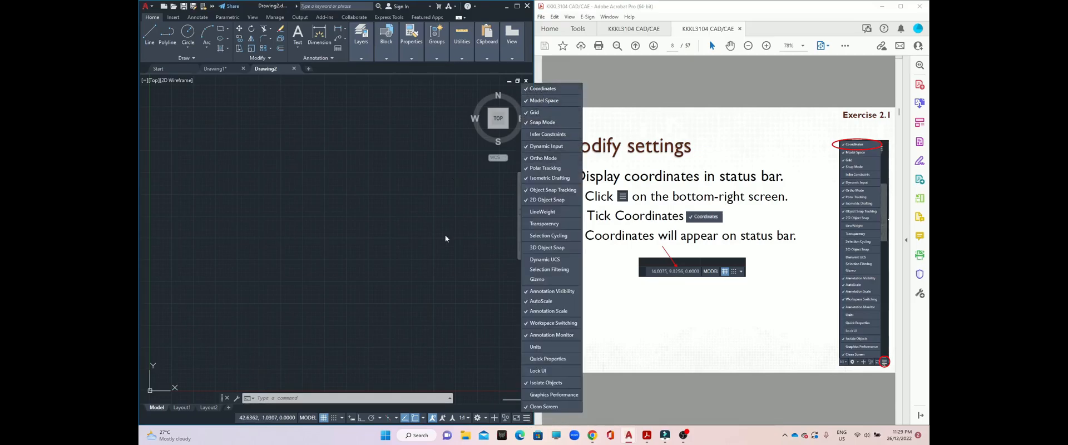
pyautogui.click(709, 389)
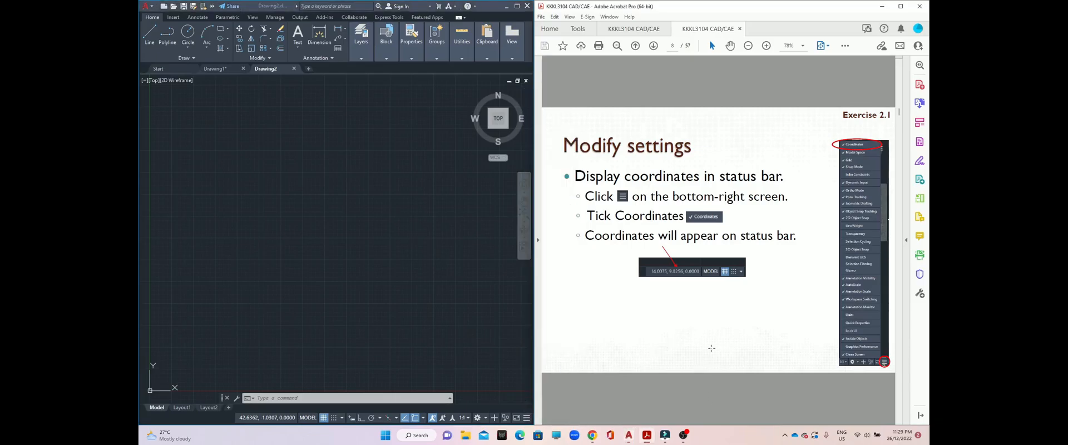
# - Switch off dynamic input by setting DYNMODE to 0
pyautogui.scroll(-2, 707, 342)
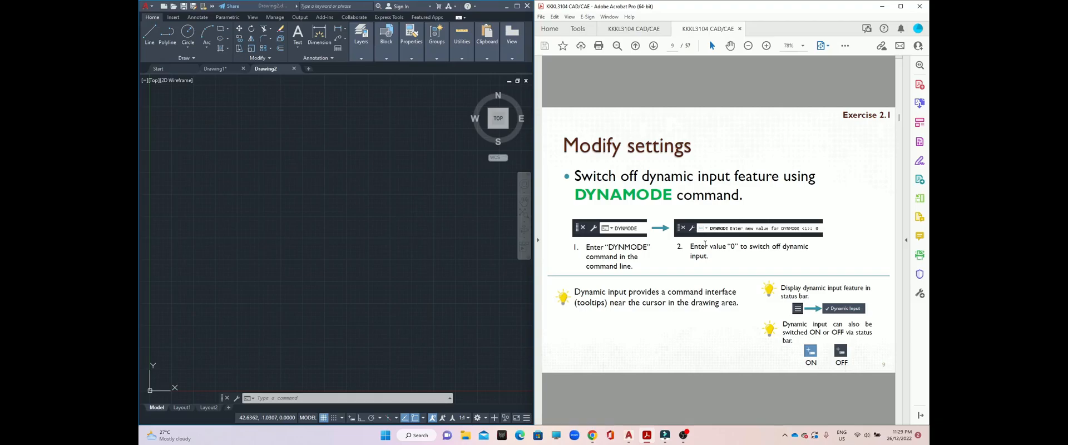
pyautogui.click(272, 399)
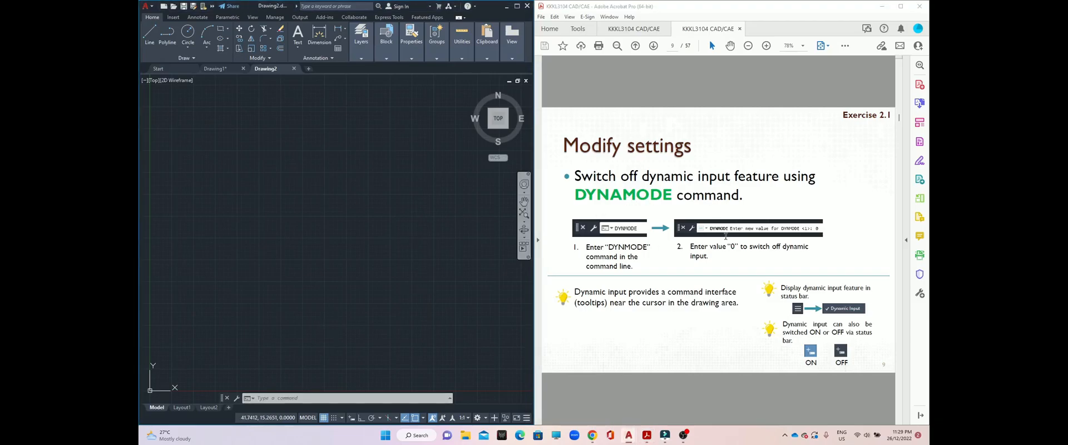
pyautogui.click(271, 398)
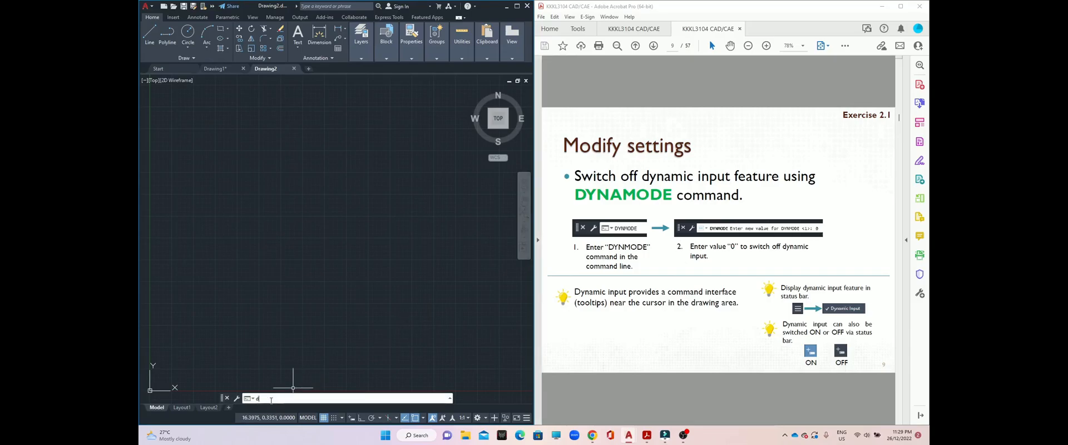
pyautogui.write('DYNMODE')
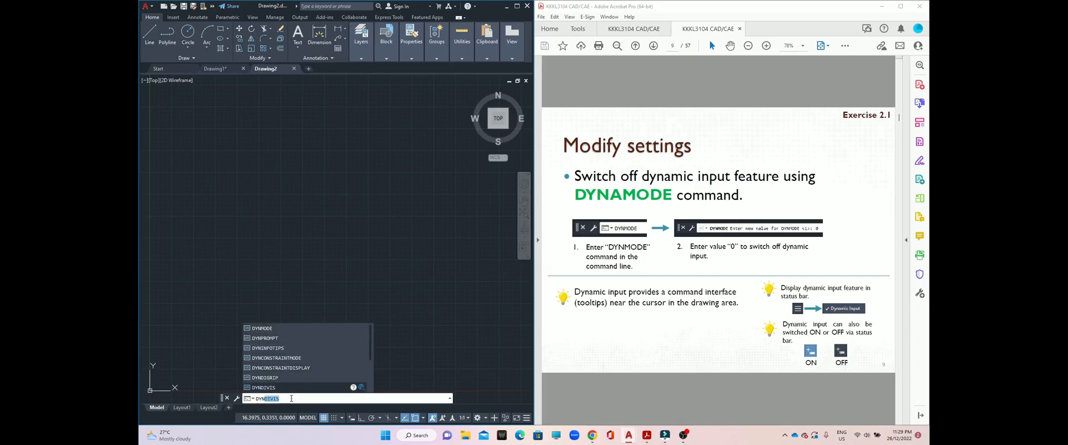
pyautogui.click(265, 329)
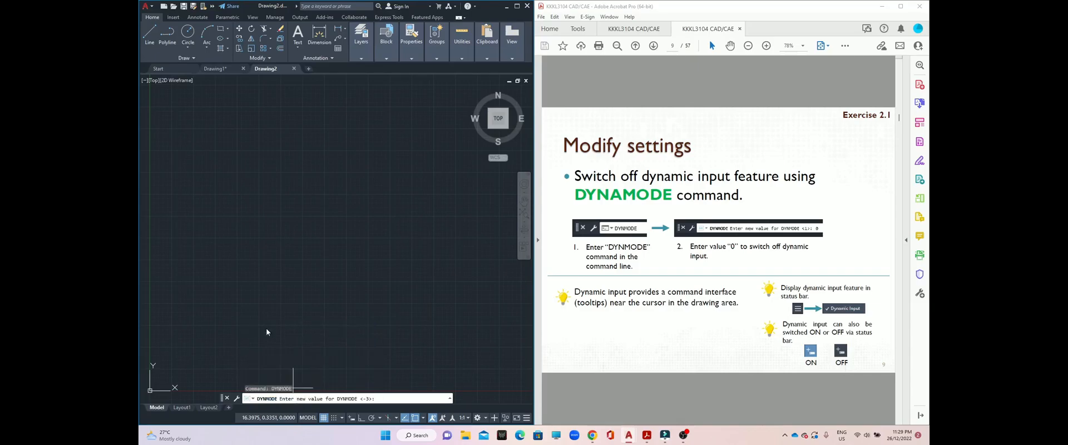
pyautogui.write('0')
pyautogui.press('Return')
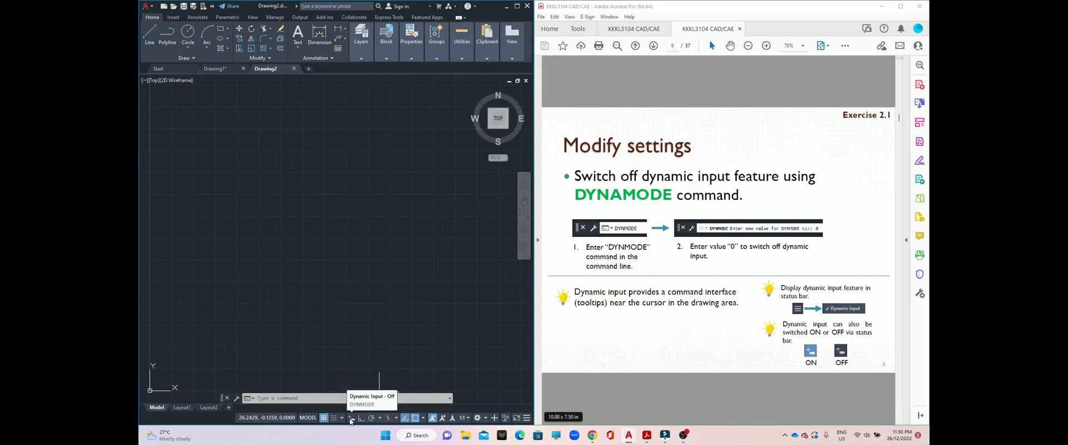
# - Select all object snap modes in the OSNAP drafting settings and apply them with object snap and tracking on
pyautogui.scroll(-1, 690, 328)
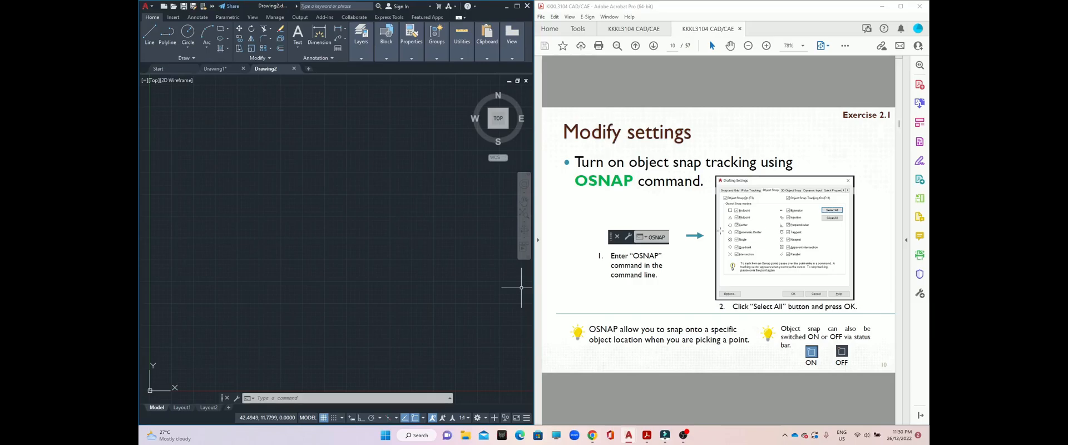
pyautogui.click(262, 399)
pyautogui.write('os')
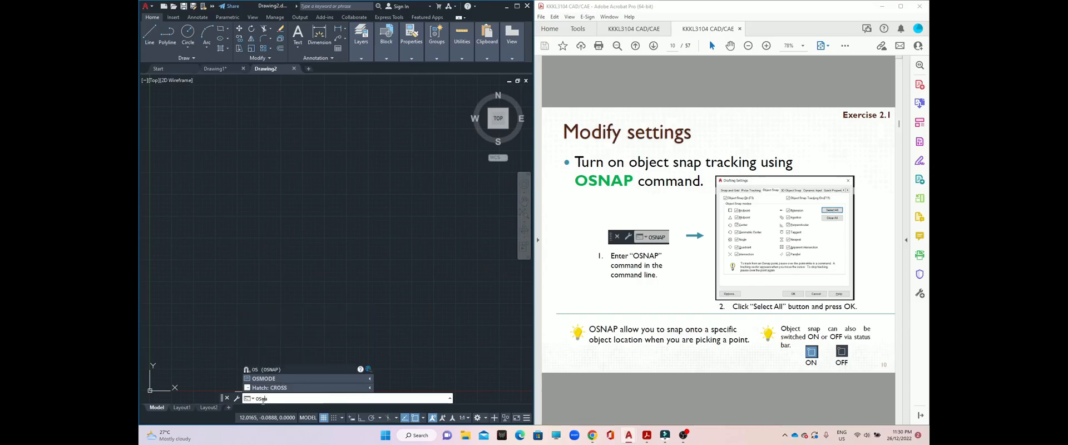
pyautogui.press('Return')
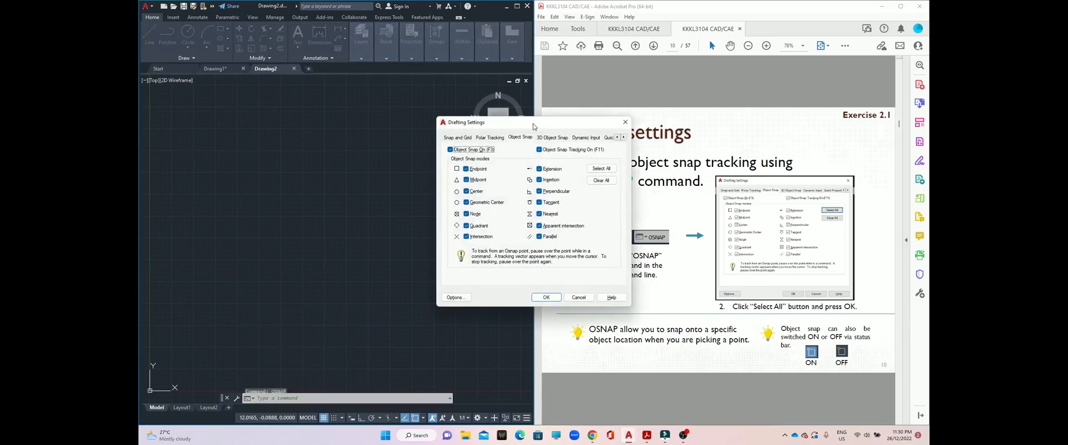
pyautogui.moveTo(531, 123); pyautogui.dragTo(407, 134)
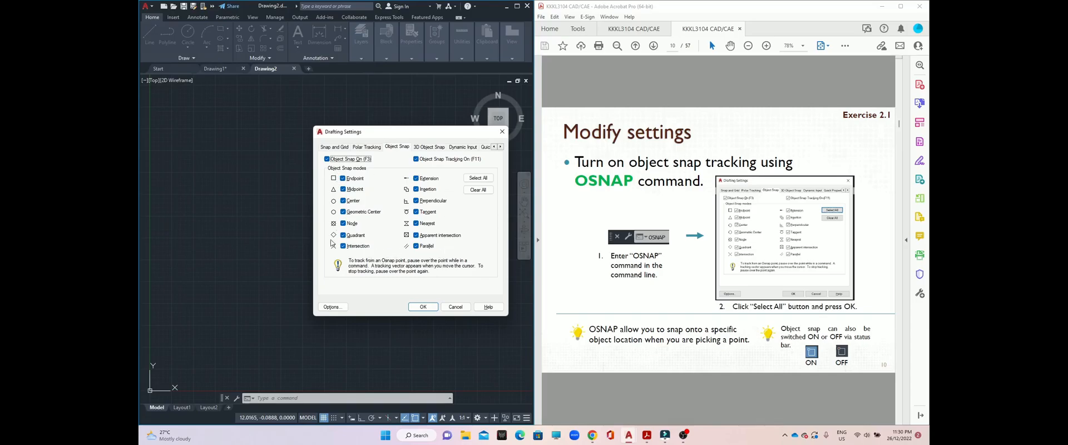
pyautogui.click(479, 178)
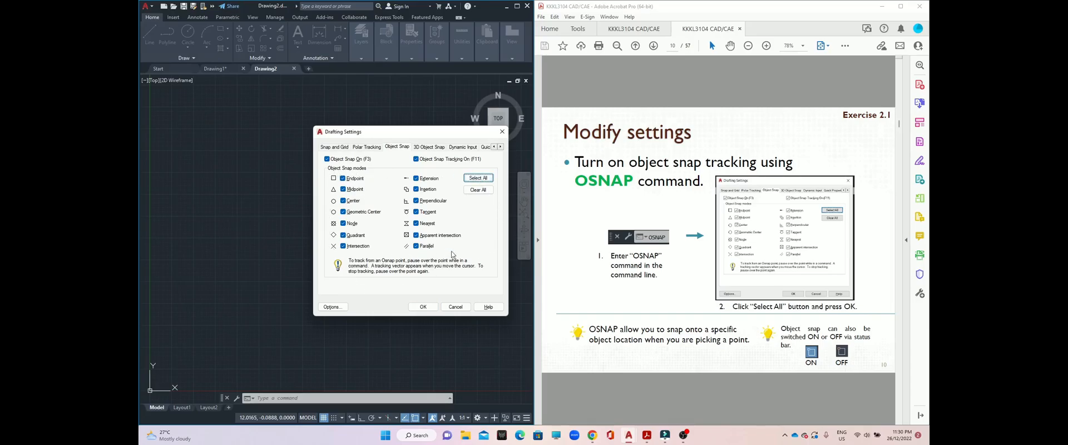
pyautogui.click(476, 190)
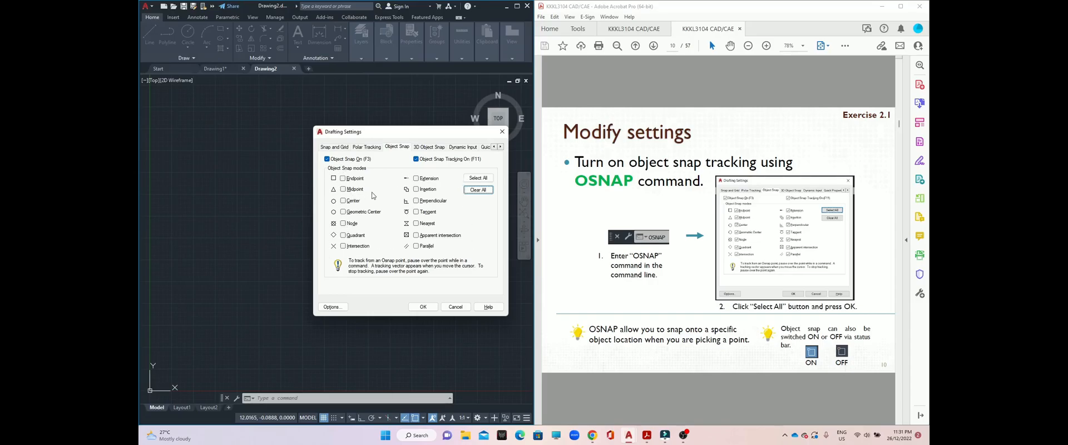
pyautogui.click(474, 178)
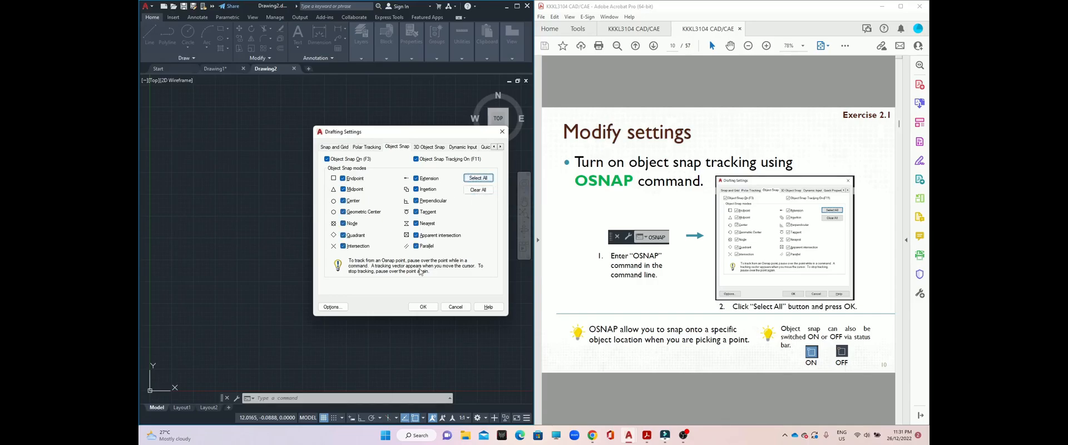
pyautogui.click(429, 306)
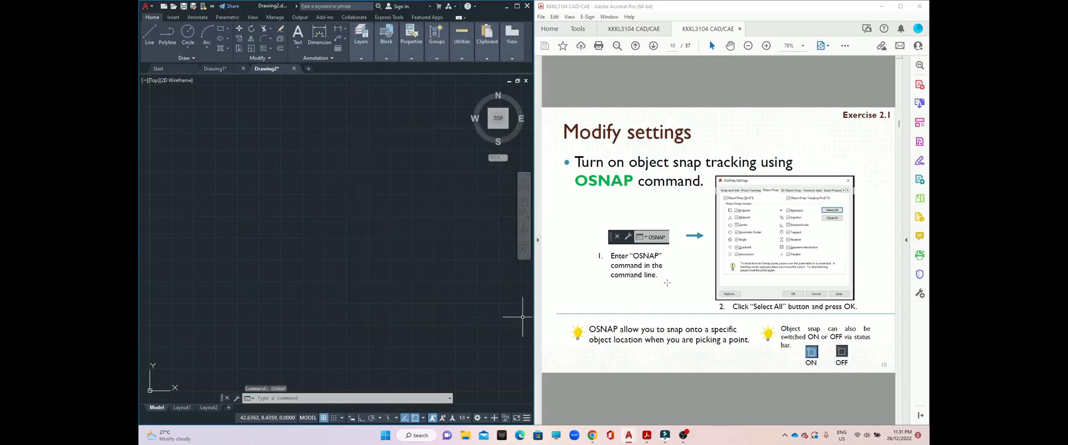
# - Draw a closed rectangle from lines, 1 unit wide and 3 units tall, with its lower-left corner at 0.75,0.75
pyautogui.scroll(-1, 683, 277)
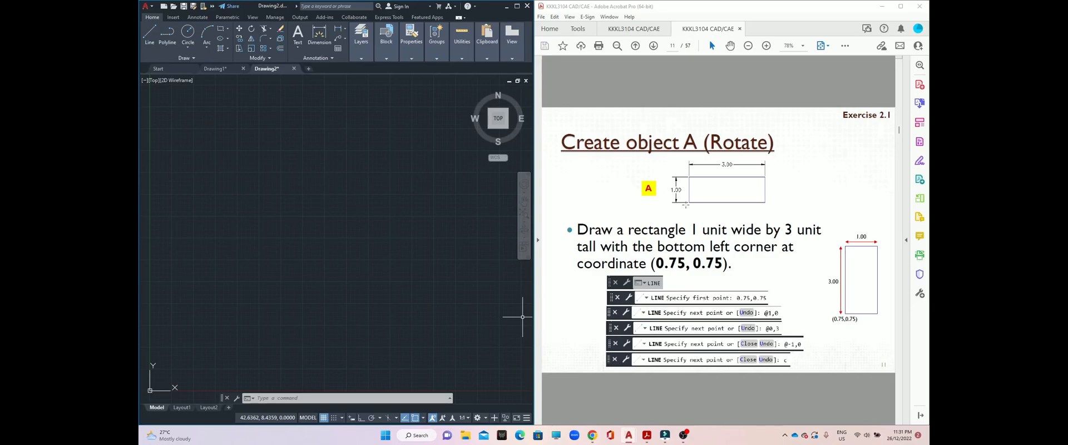
pyautogui.click(276, 398)
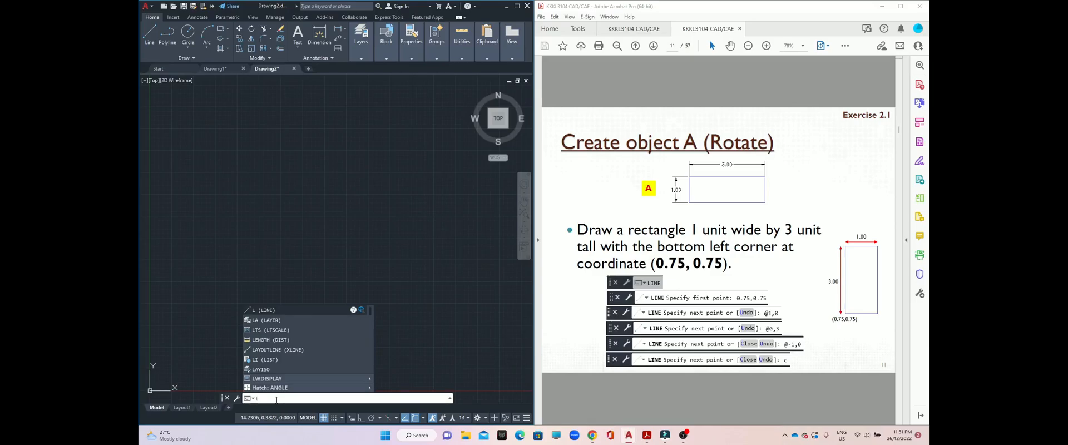
pyautogui.press('Return')
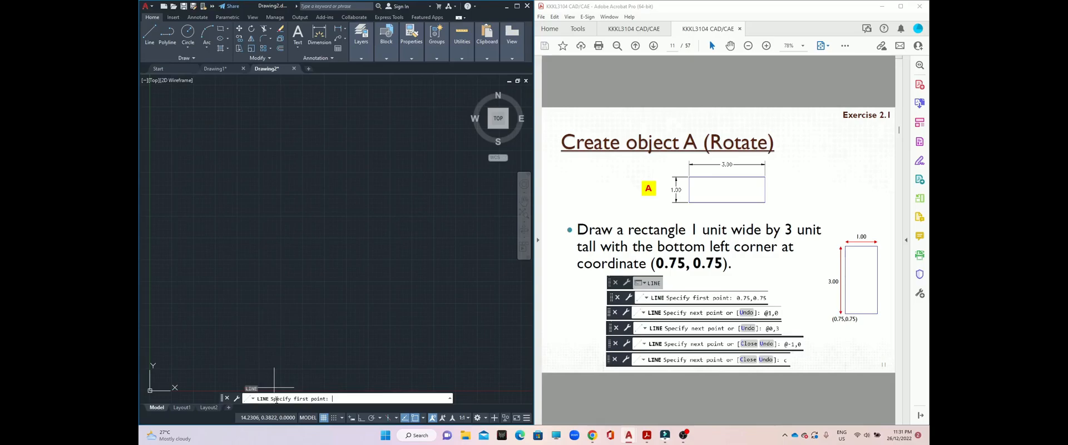
pyautogui.write('0.75,0.75')
pyautogui.press('Return')
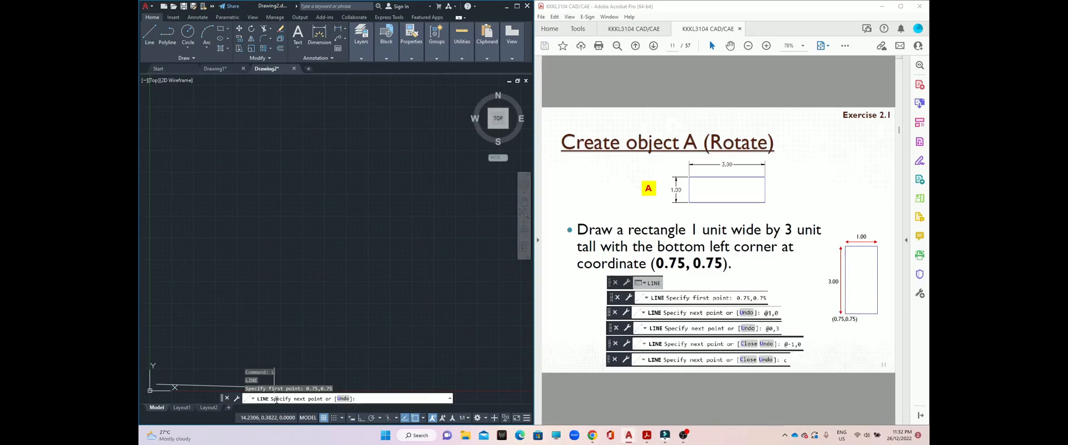
pyautogui.write('@1,0')
pyautogui.press('Return')
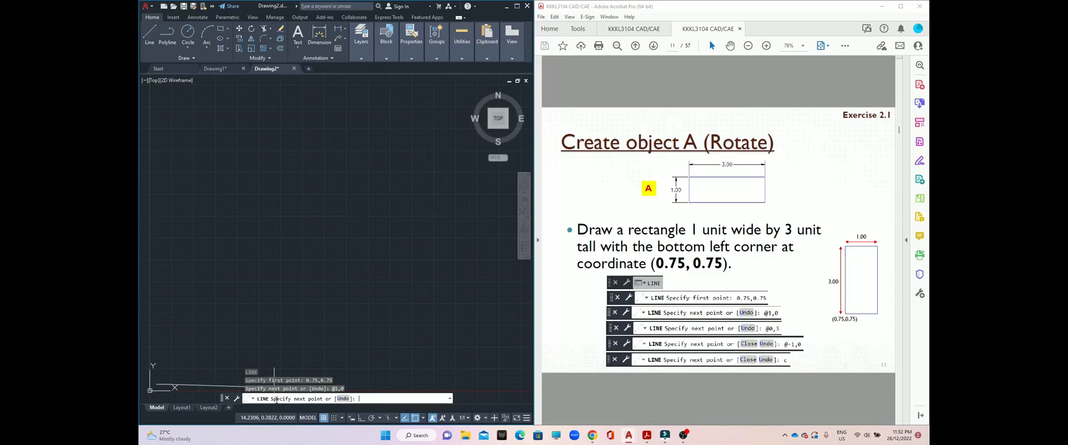
pyautogui.write('@0,3')
pyautogui.press('Return')
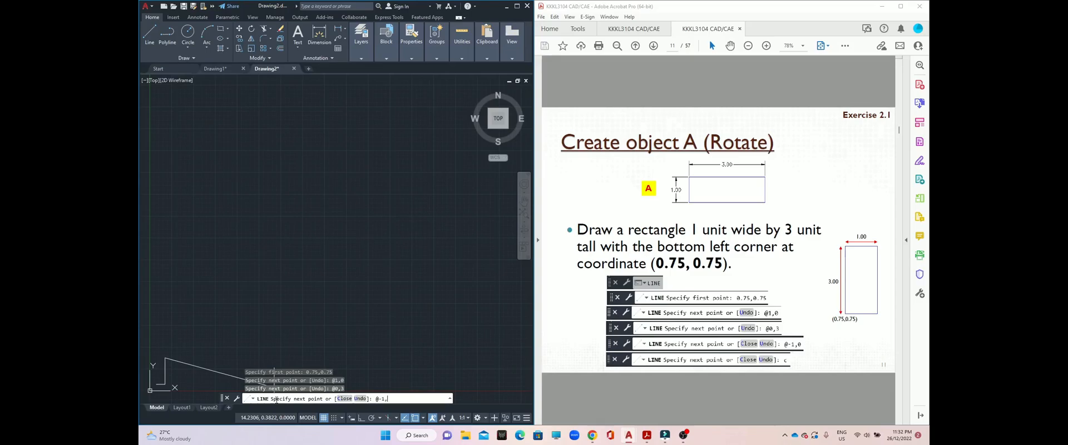
pyautogui.press('Return')
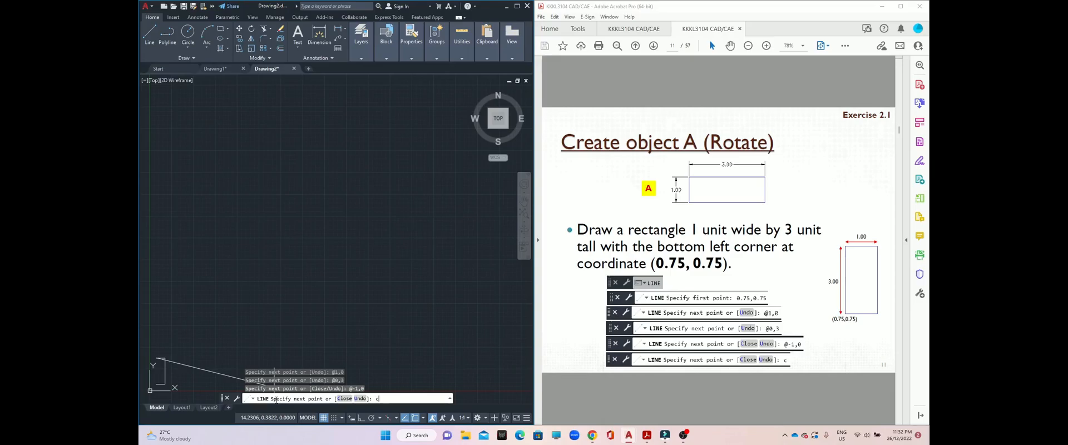
pyautogui.write('c')
pyautogui.press('Return')
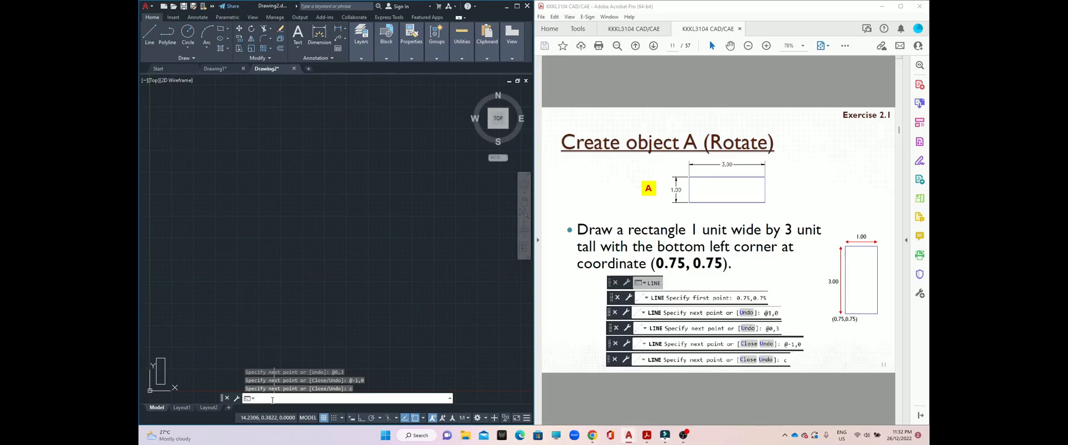
# - Rotate all four lines of the rectangle by -90 degrees about its lower-right corner
pyautogui.write('zoom')
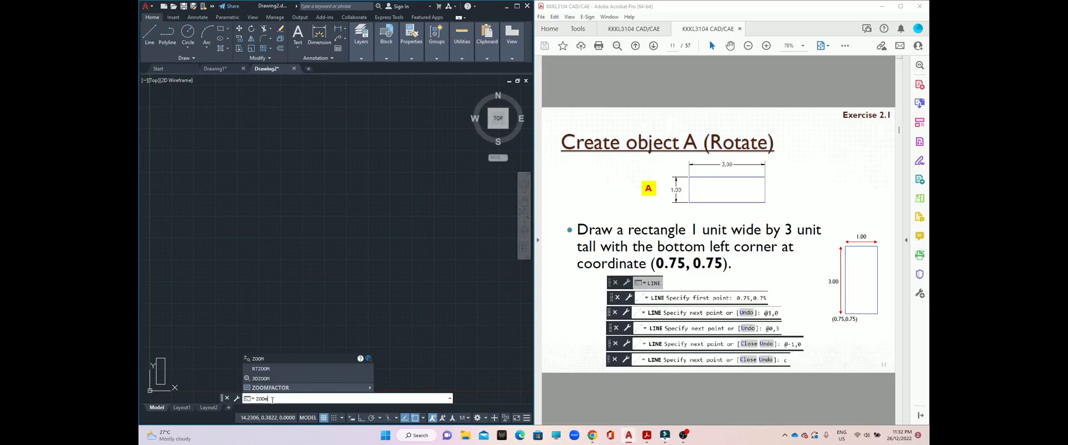
pyautogui.press('Return')
pyautogui.write('a')
pyautogui.press('Return')
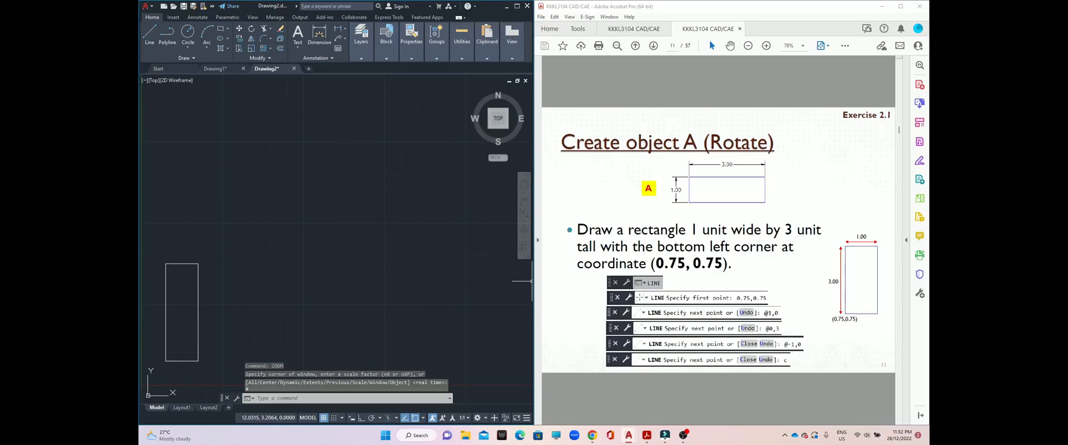
pyautogui.scroll(-1, 601, 302)
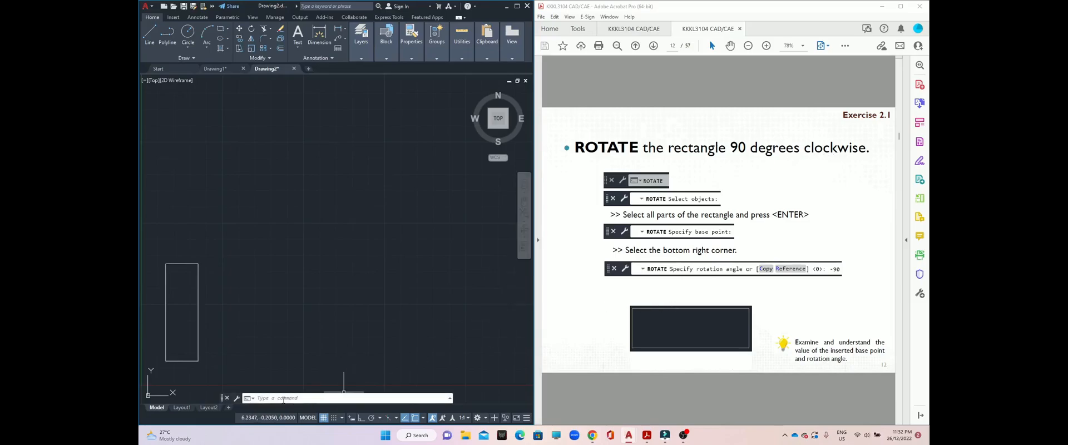
pyautogui.write('Rot')
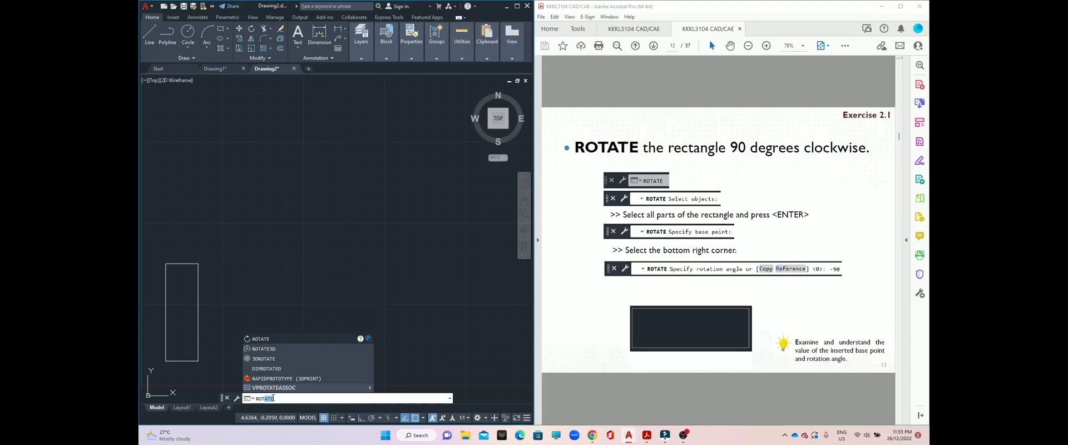
pyautogui.press('Return')
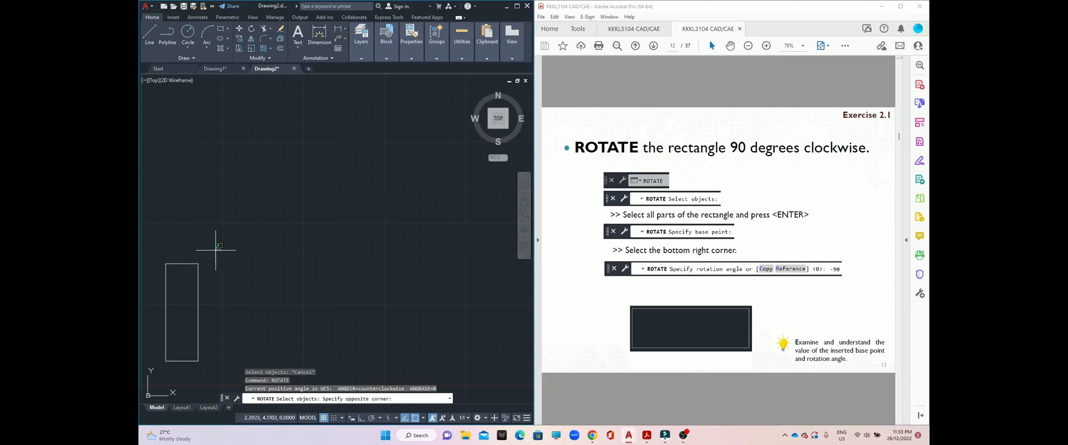
pyautogui.click(220, 246)
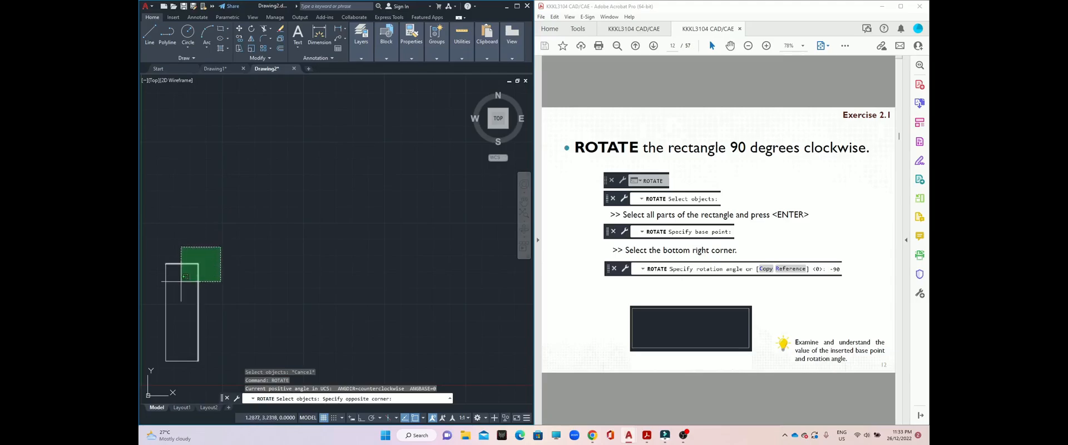
pyautogui.click(160, 362)
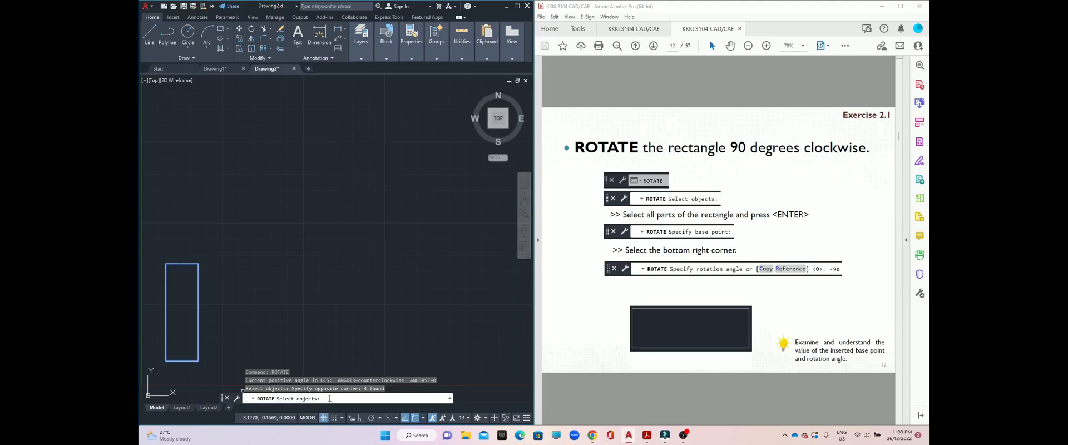
pyautogui.press('Return')
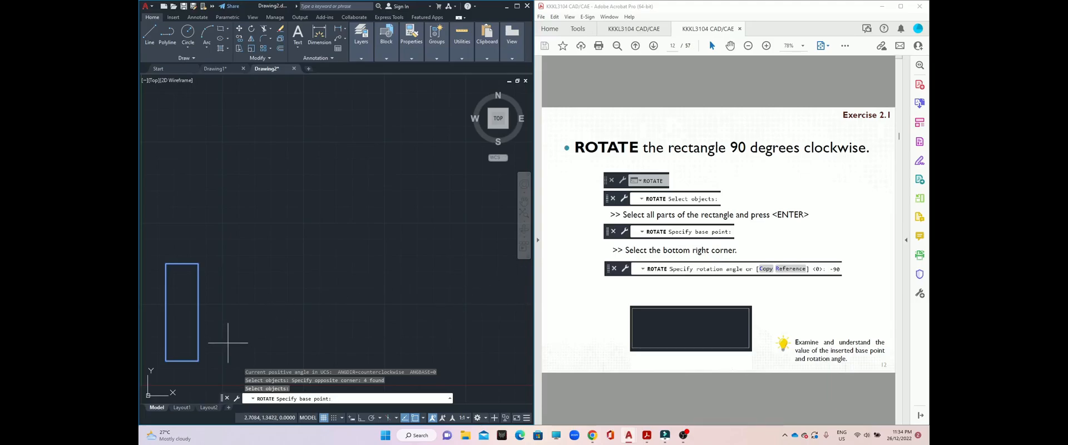
pyautogui.click(198, 361)
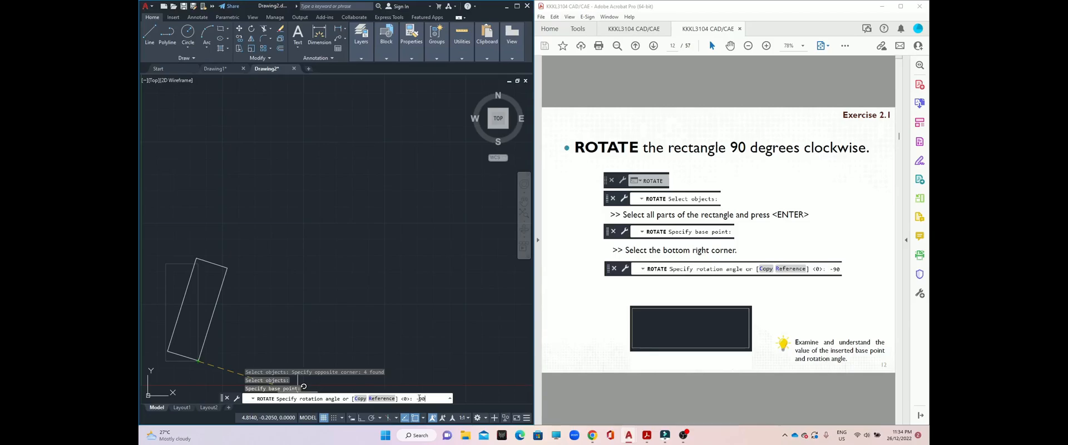
pyautogui.press('Return')
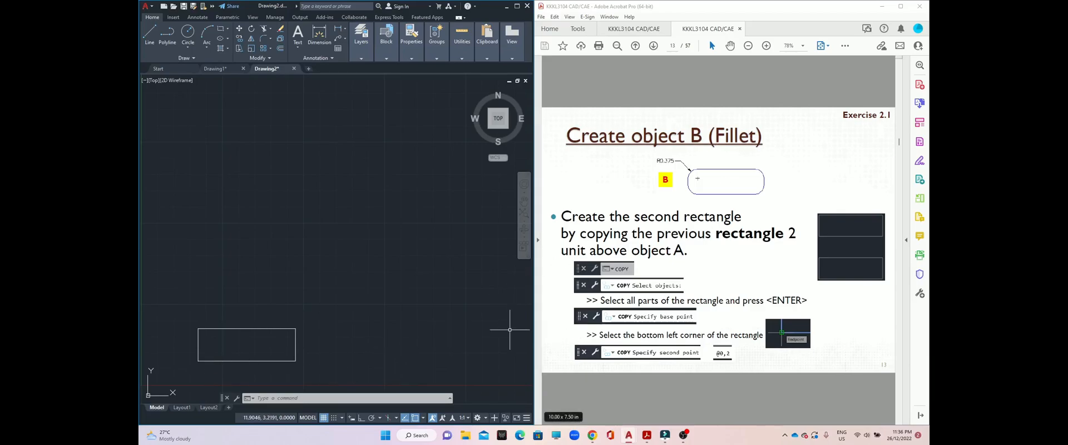
# - Copy the whole rectangle 2 units straight up, using its lower-left corner as base point and @0,2 as second point
pyautogui.click(287, 397)
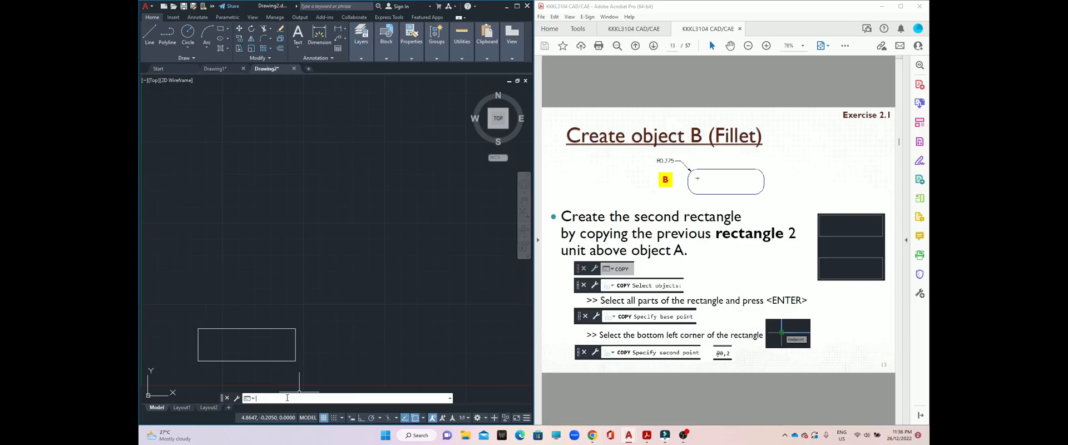
pyautogui.write('cOPY')
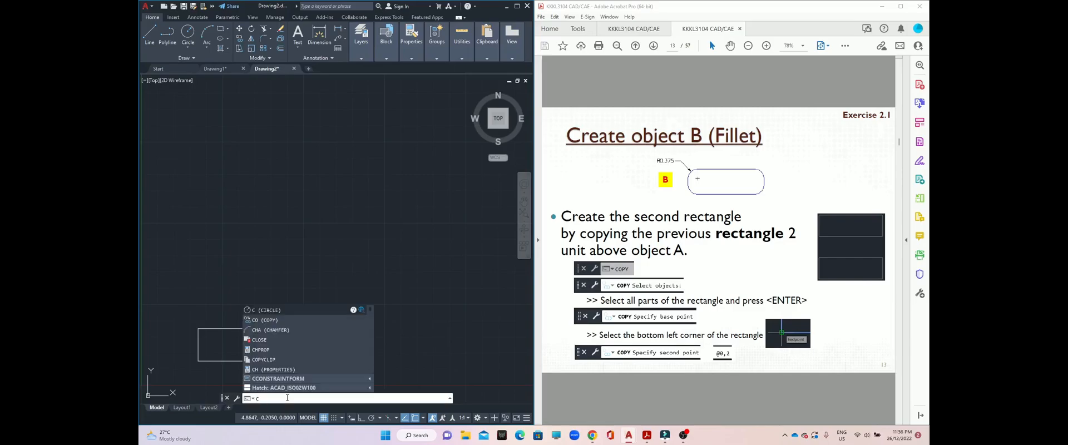
pyautogui.press('Return')
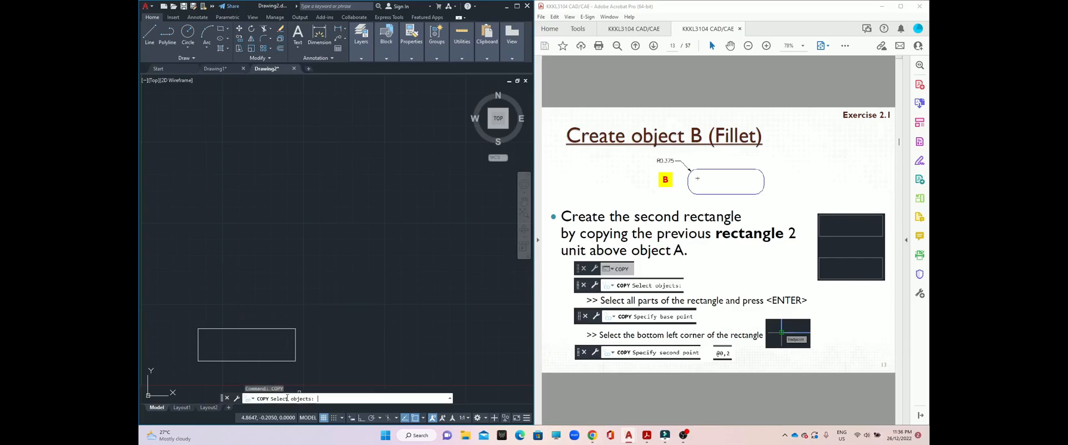
pyautogui.click(311, 317)
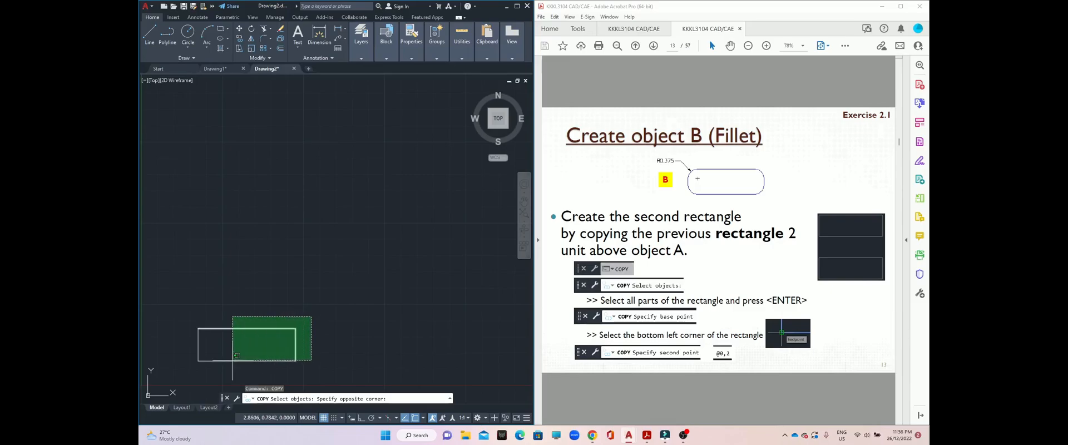
pyautogui.click(187, 371)
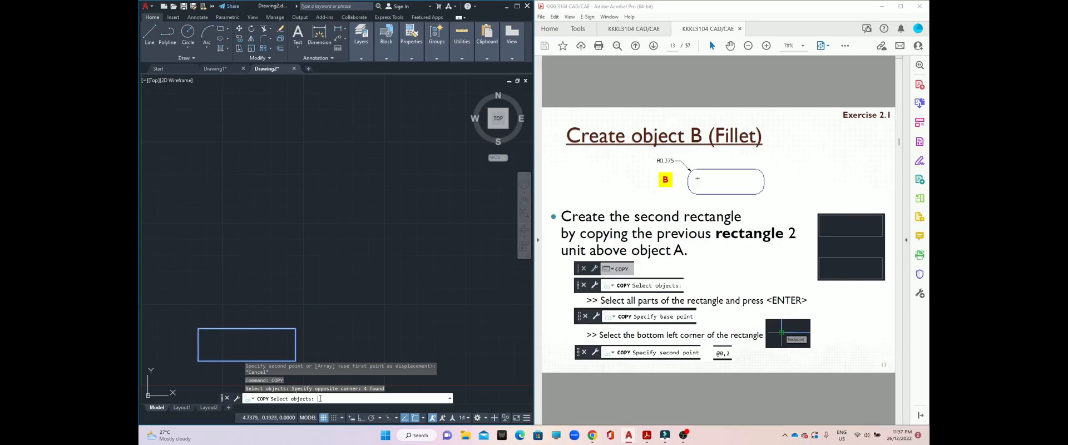
pyautogui.press('Return')
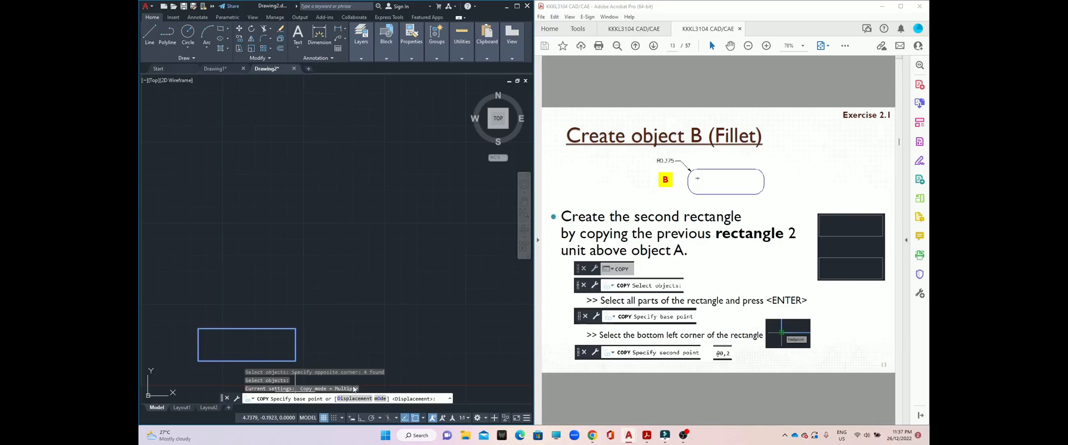
pyautogui.click(198, 361)
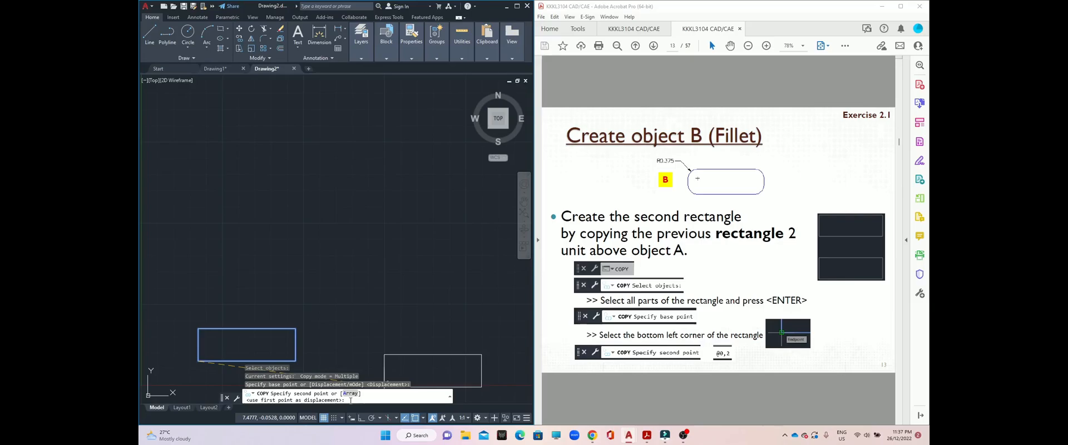
pyautogui.write('@0,2')
pyautogui.press('Return')
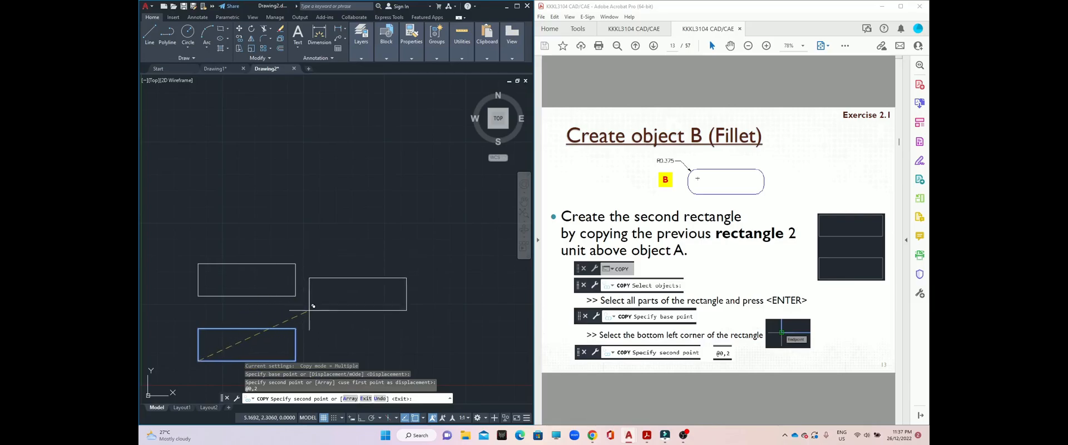
pyautogui.press('Escape')
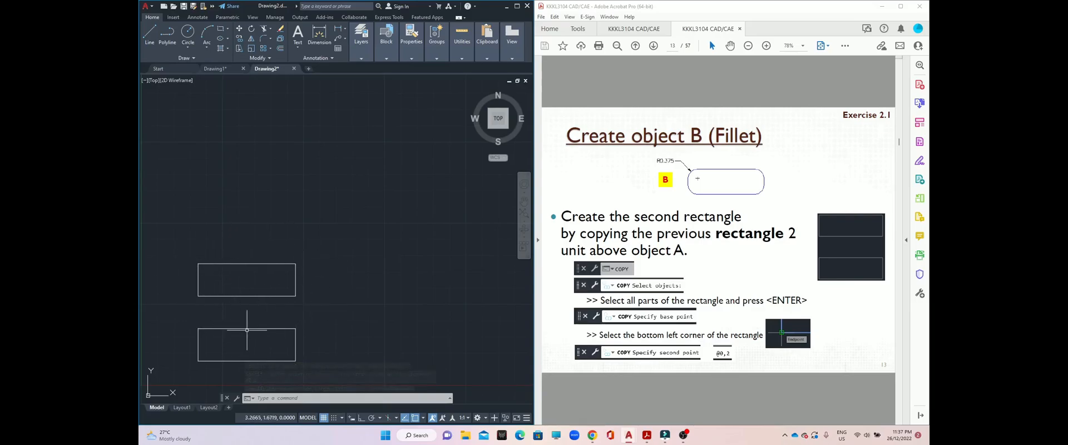
# - Fillet the upper-left corner of the copied upper rectangle with a radius of 0.375
pyautogui.scroll(-1, 833, 316)
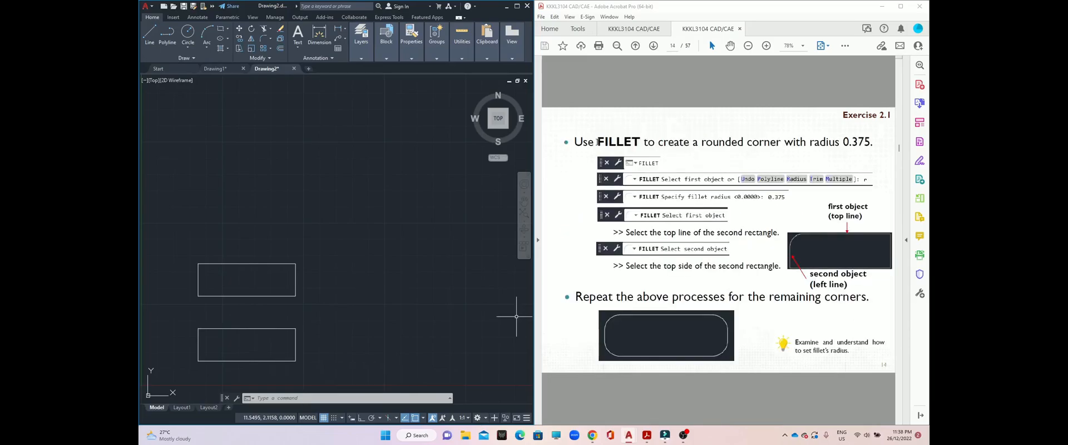
pyautogui.click(275, 397)
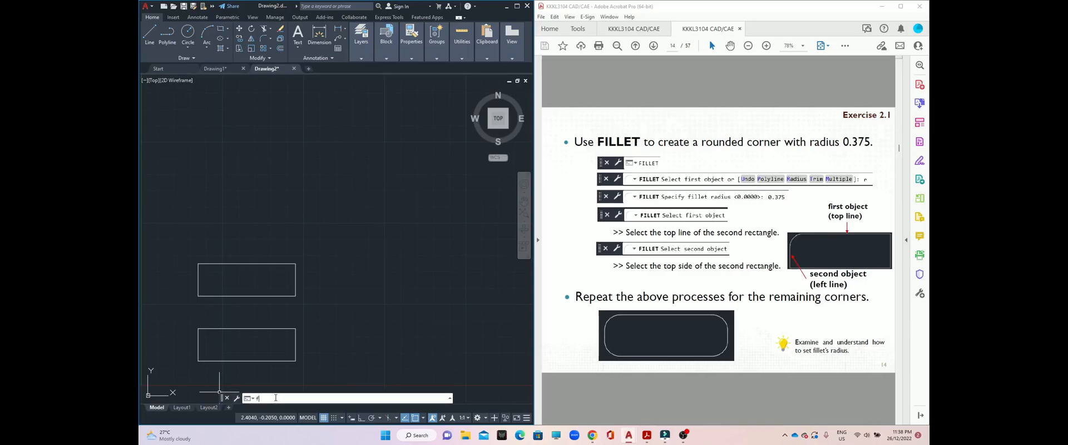
pyautogui.write('fil')
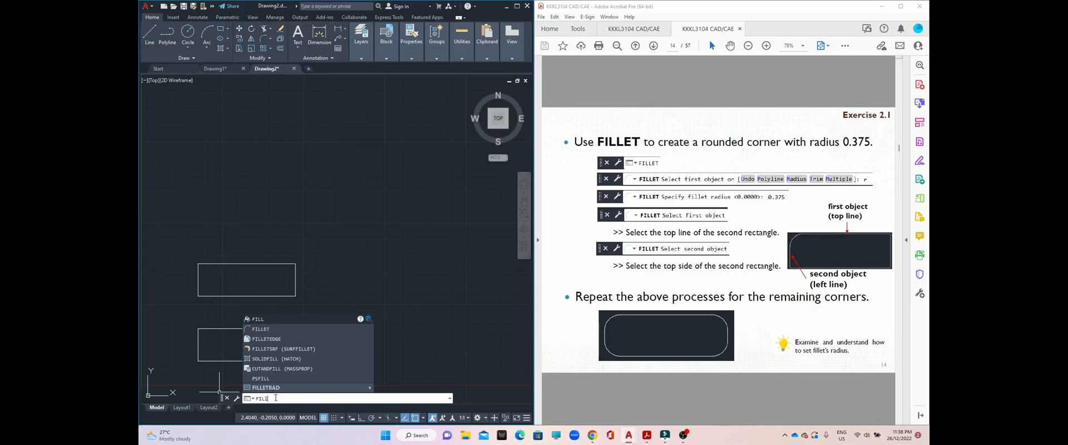
pyautogui.write('let')
pyautogui.press('Return')
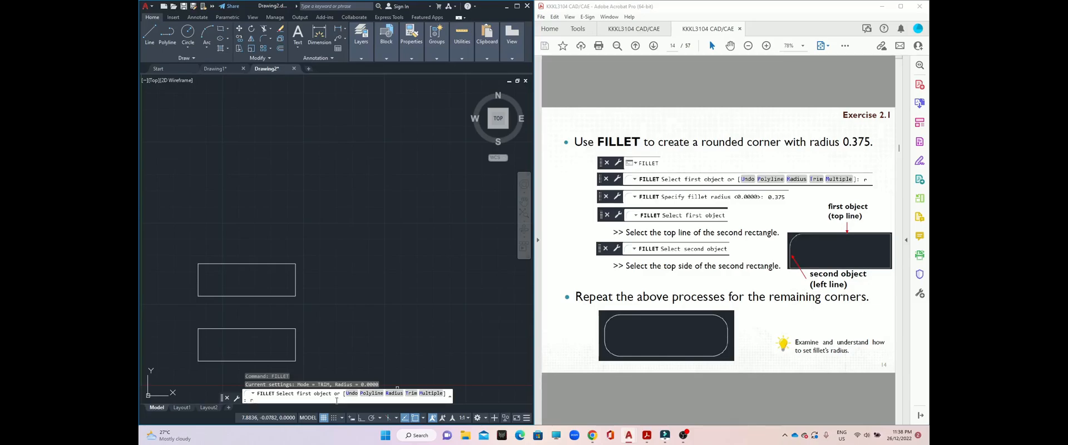
pyautogui.press('Return')
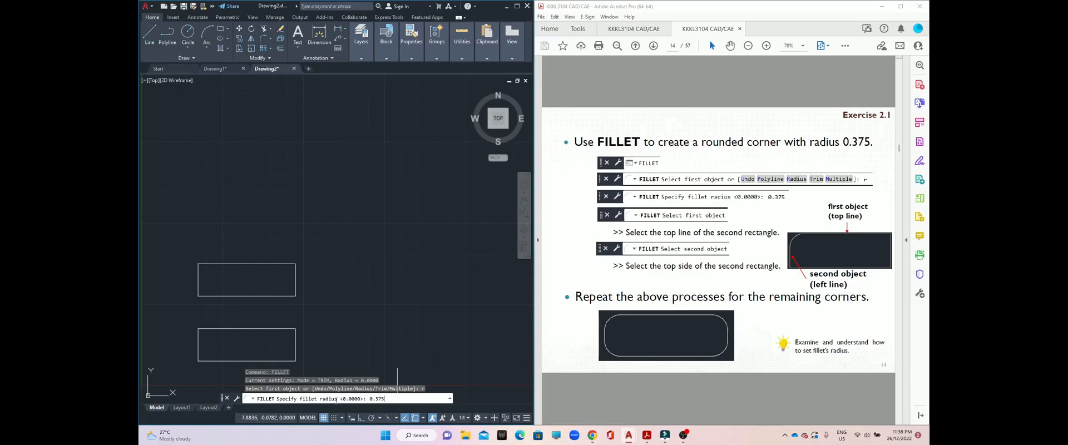
pyautogui.press('Return')
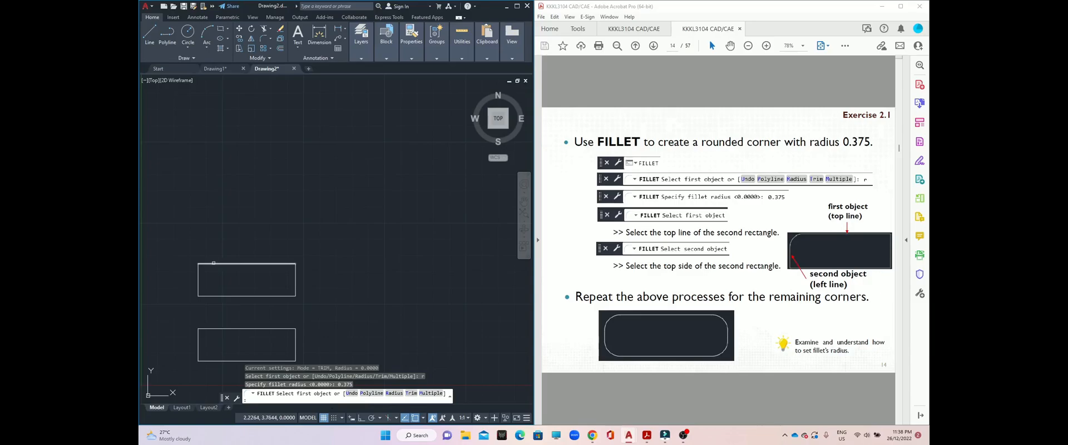
pyautogui.click(212, 264)
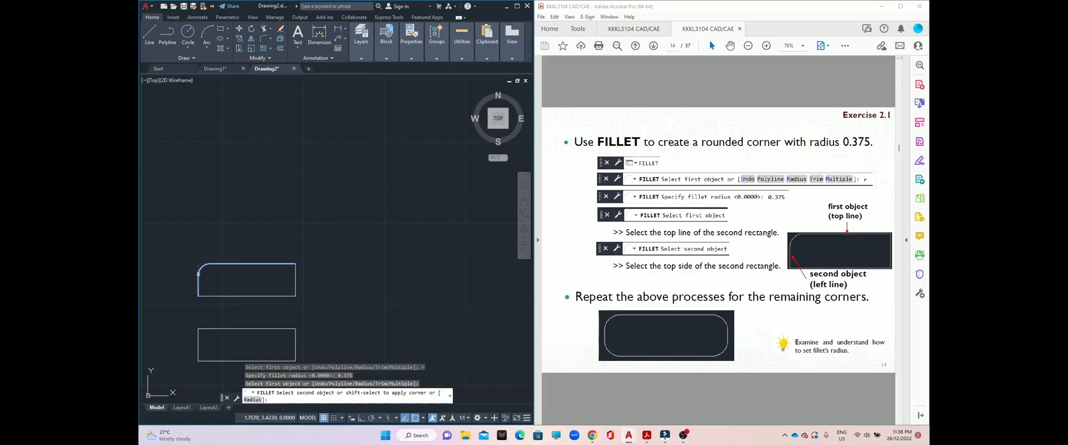
pyautogui.click(199, 273)
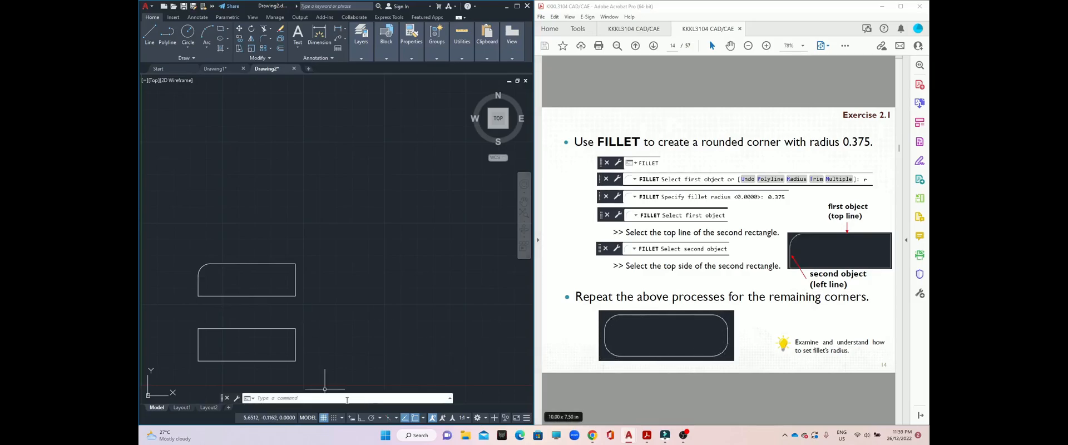
# - Fillet the three remaining corners of the upper rectangle with radius 0.375, using the Multiple option of Fillet
pyautogui.click(321, 399)
pyautogui.write('fillet')
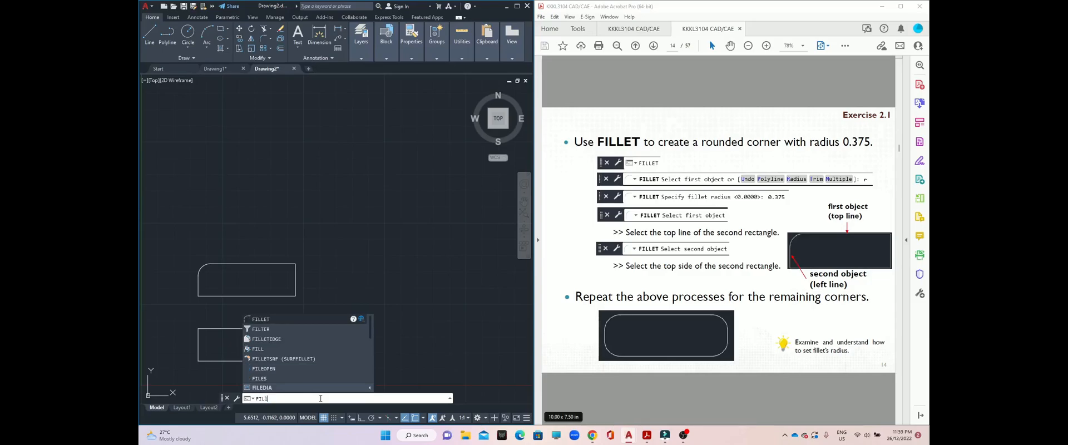
pyautogui.press('Return')
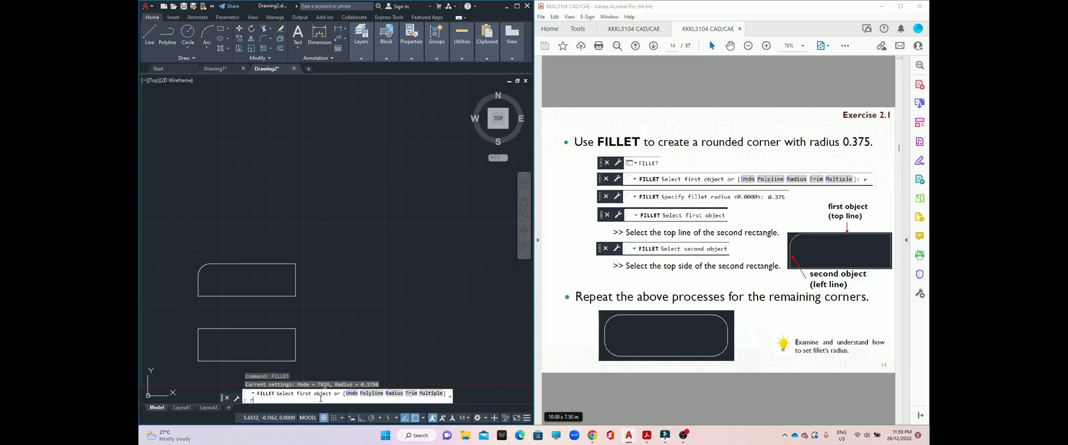
pyautogui.write('r')
pyautogui.press('Return')
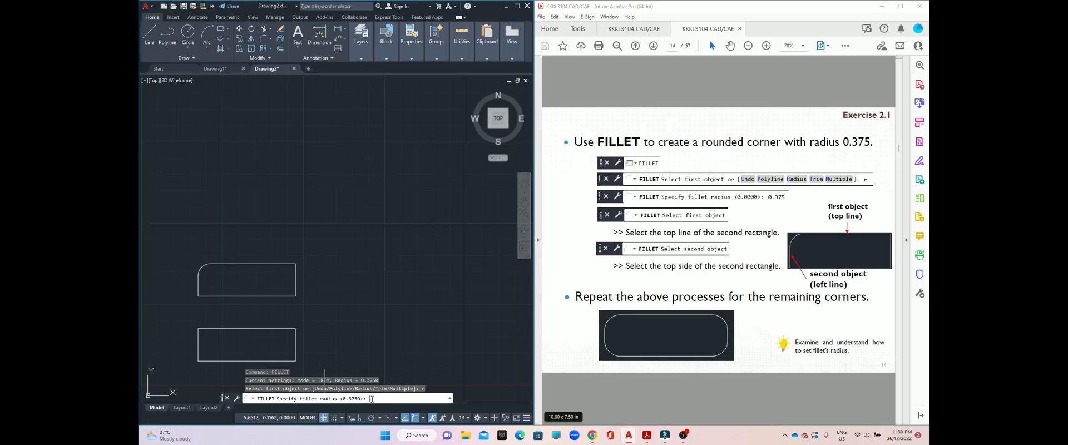
pyautogui.press('Return')
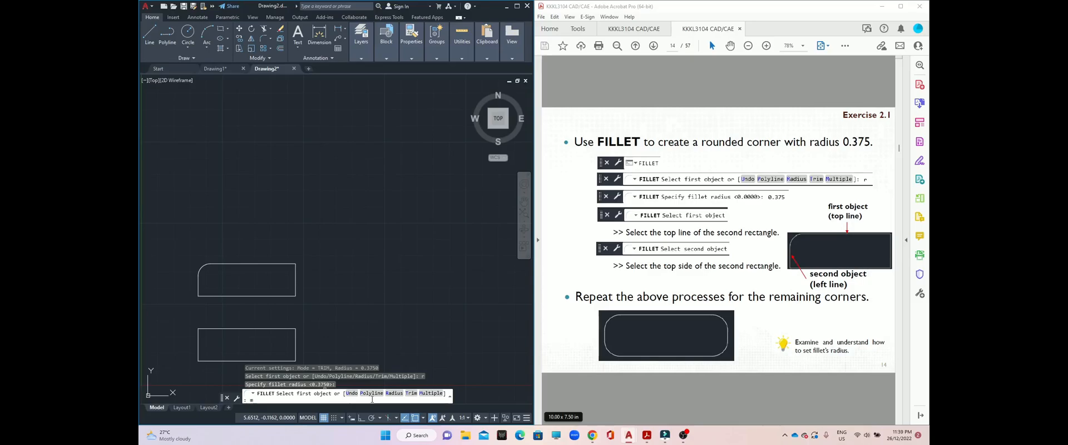
pyautogui.press('Return')
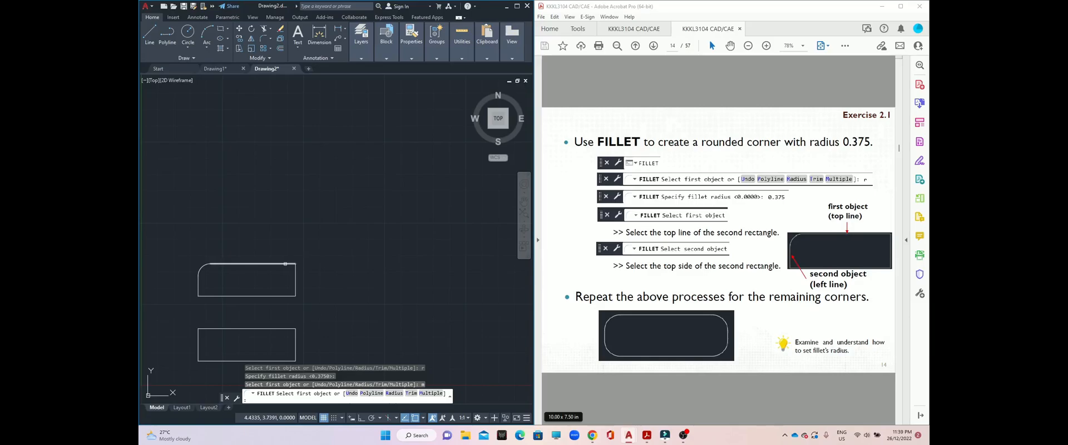
pyautogui.click(285, 264)
pyautogui.click(296, 272)
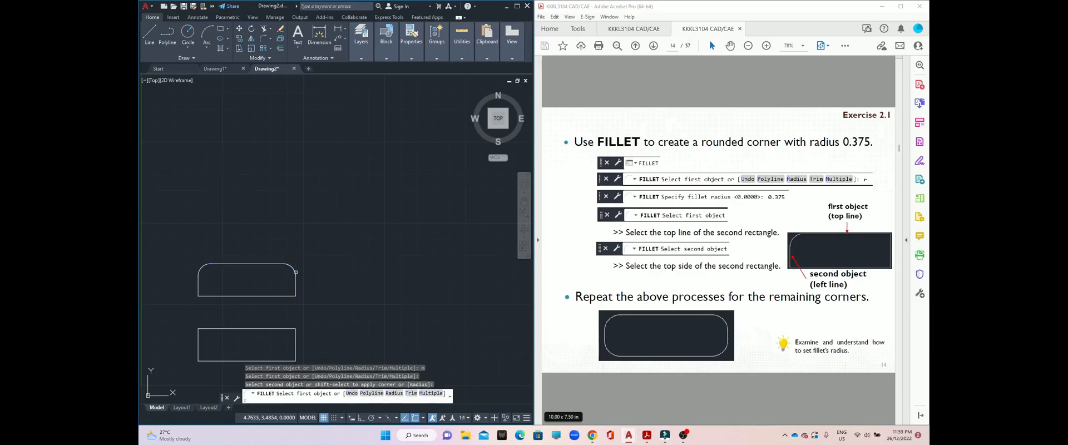
pyautogui.click(295, 281)
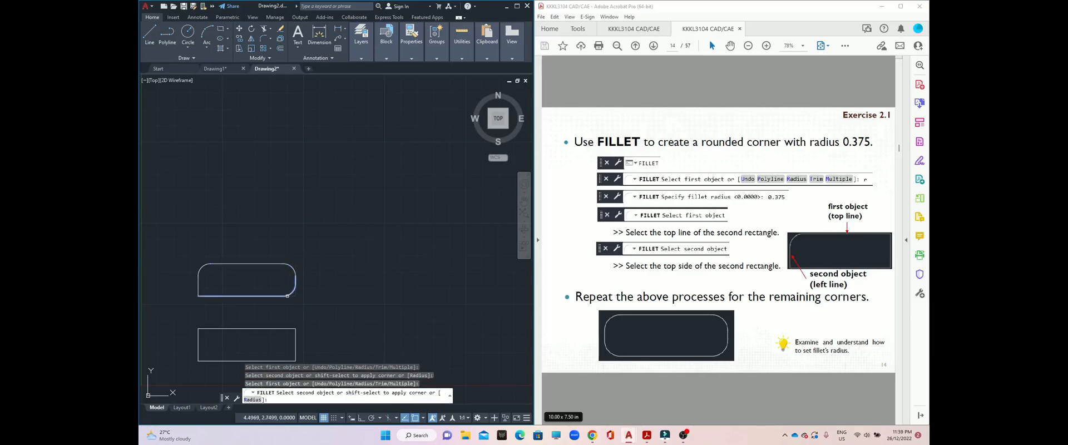
pyautogui.click(287, 296)
pyautogui.click(198, 290)
pyautogui.click(206, 295)
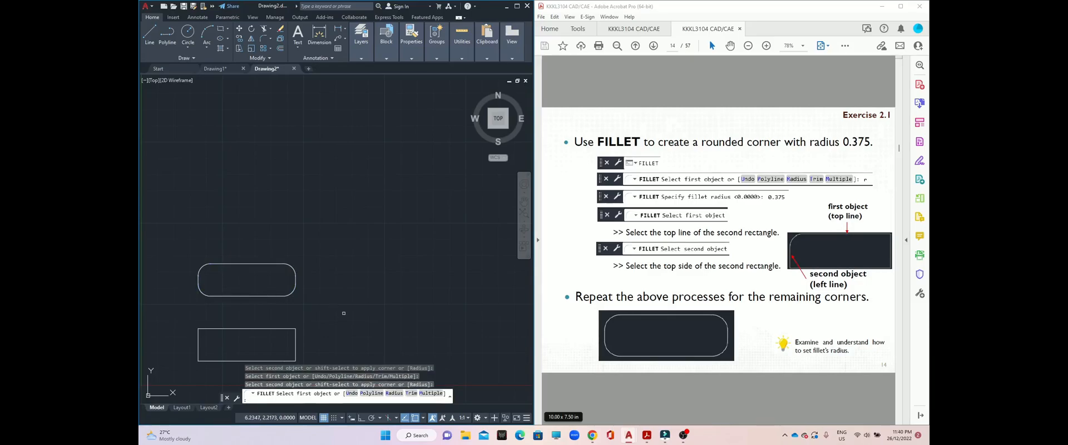
# - Copy the bottom rectangle 4.5 units straight up, using its lower-left corner as base point and @0,4.5 as second point
pyautogui.press('Escape')
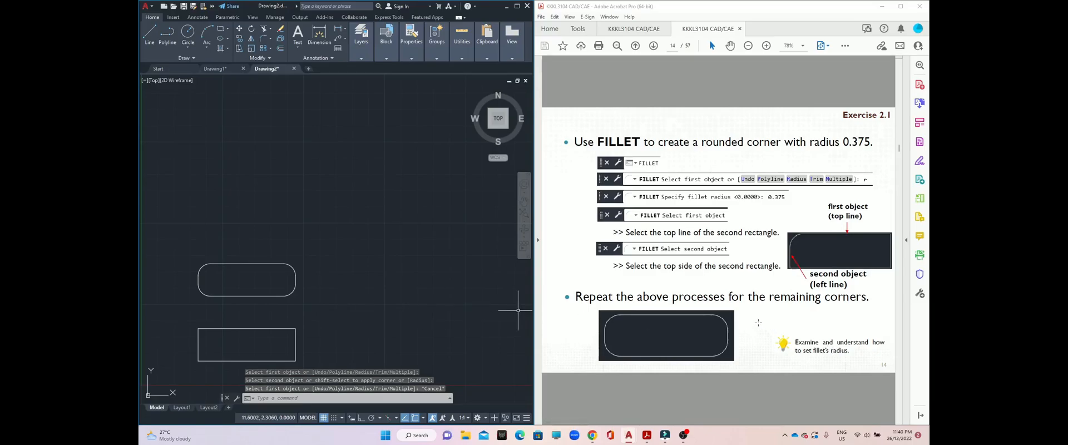
pyautogui.scroll(-1, 753, 322)
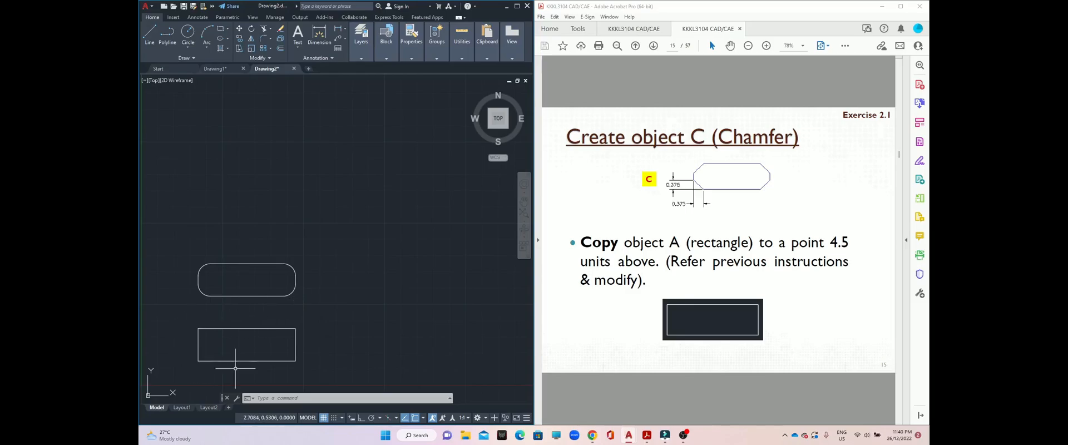
pyautogui.click(303, 398)
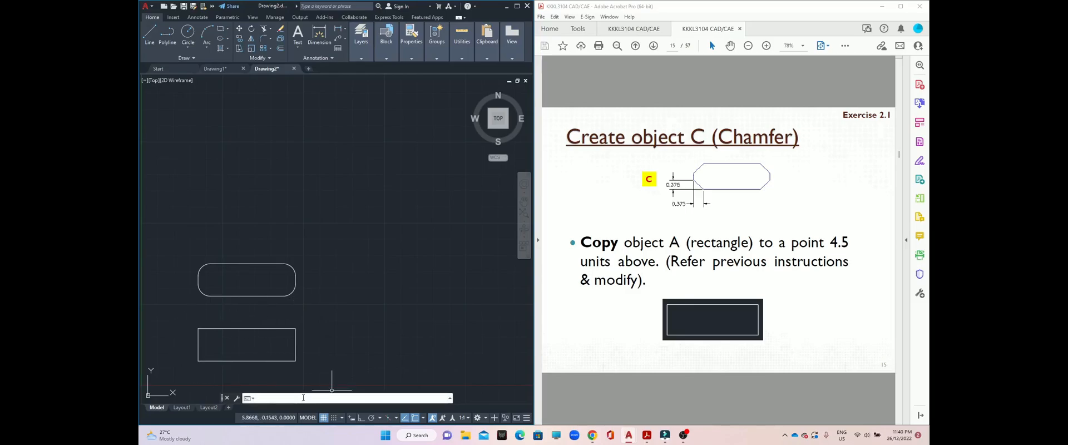
pyautogui.write('COPy')
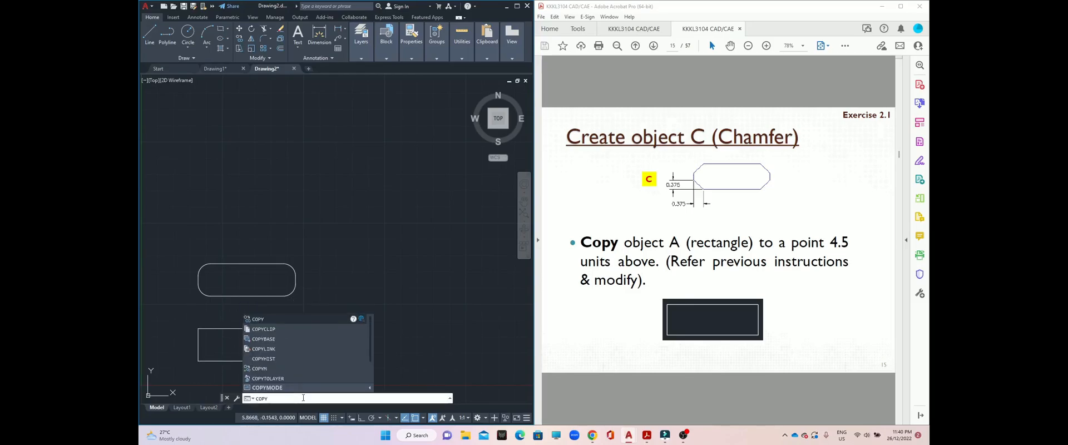
pyautogui.press('Return')
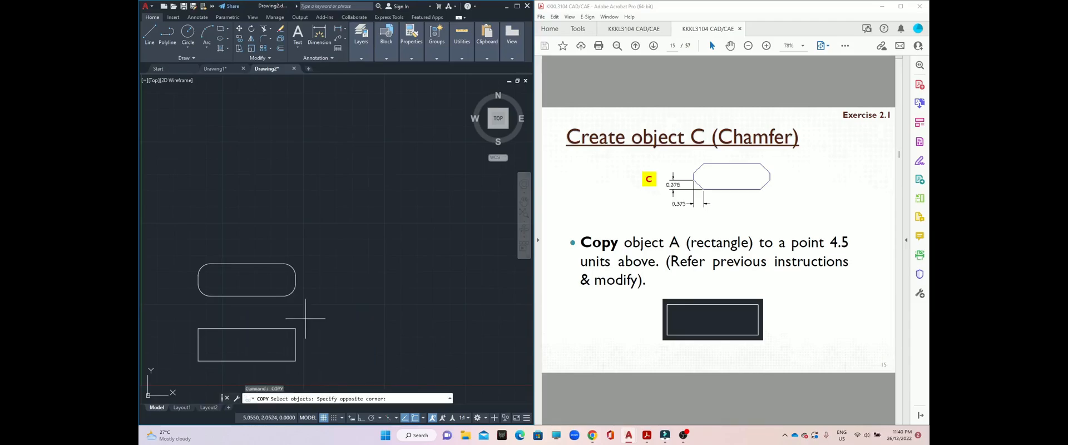
pyautogui.click(306, 319)
pyautogui.click(188, 369)
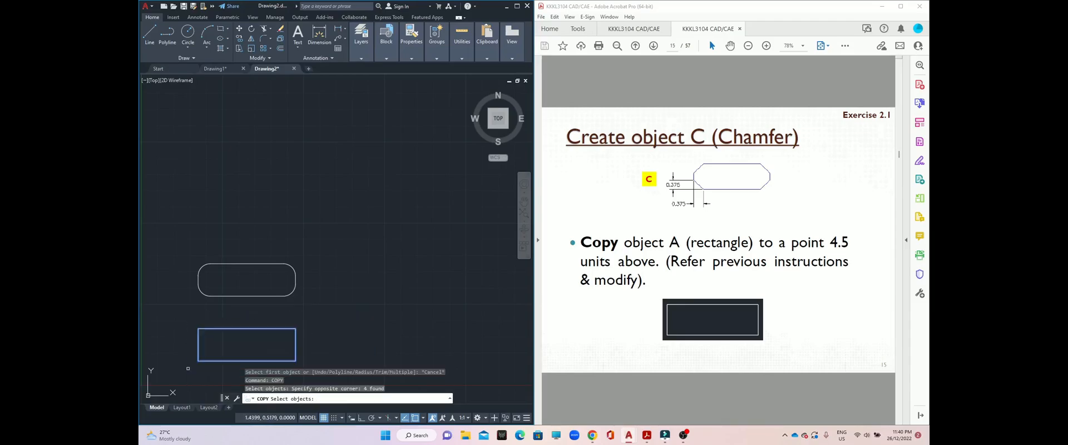
pyautogui.press('Return')
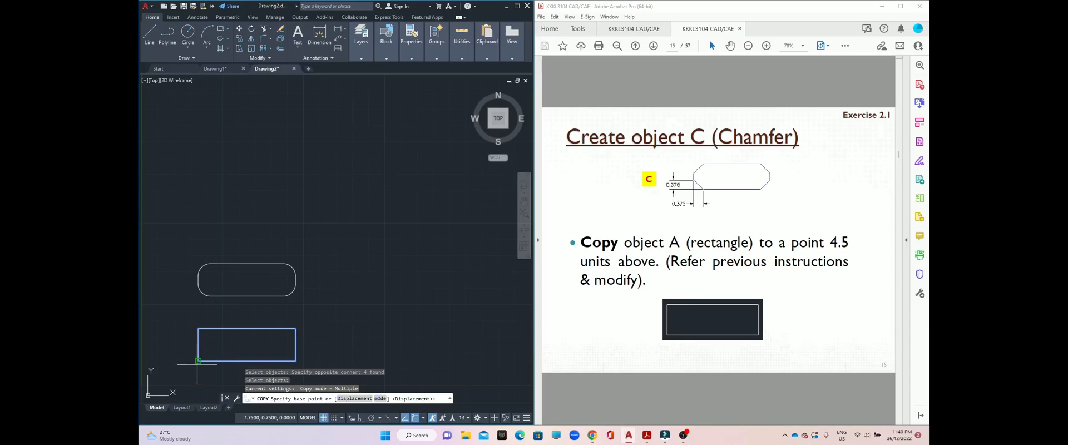
pyautogui.click(198, 361)
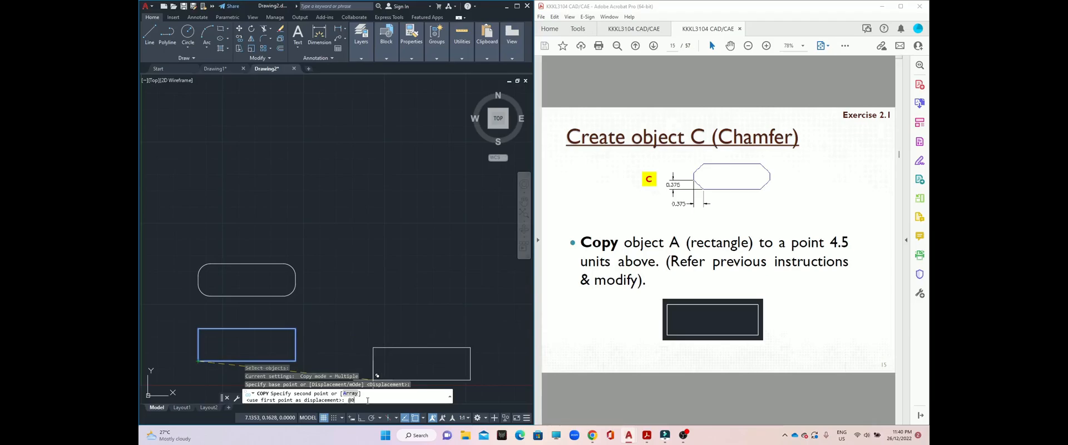
pyautogui.write('4.5')
pyautogui.press('Return')
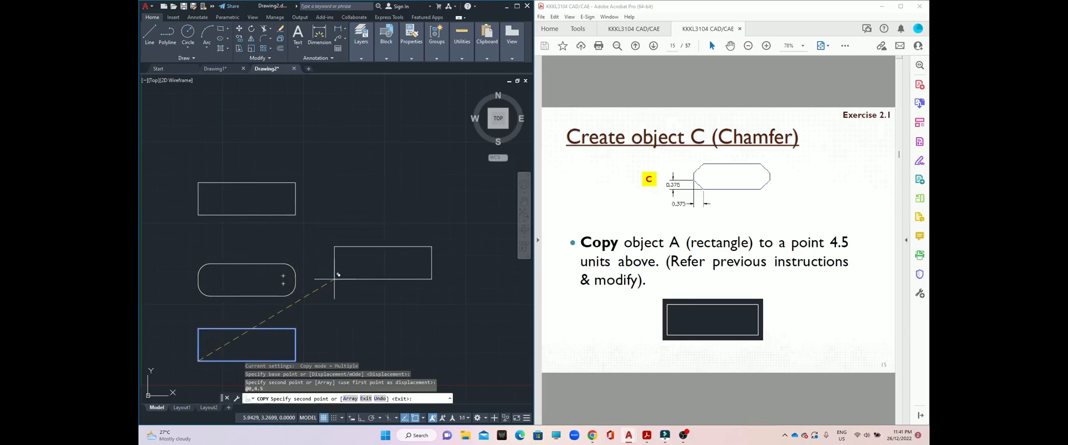
pyautogui.press('Escape')
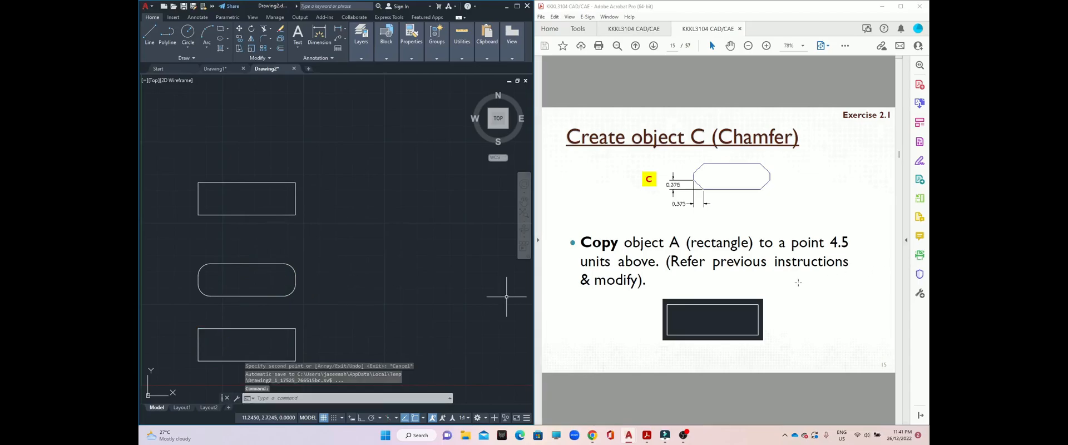
# - Chamfer the upper-right corner of the topmost rectangle with both chamfer distances set to 0.375
pyautogui.scroll(-2, 798, 282)
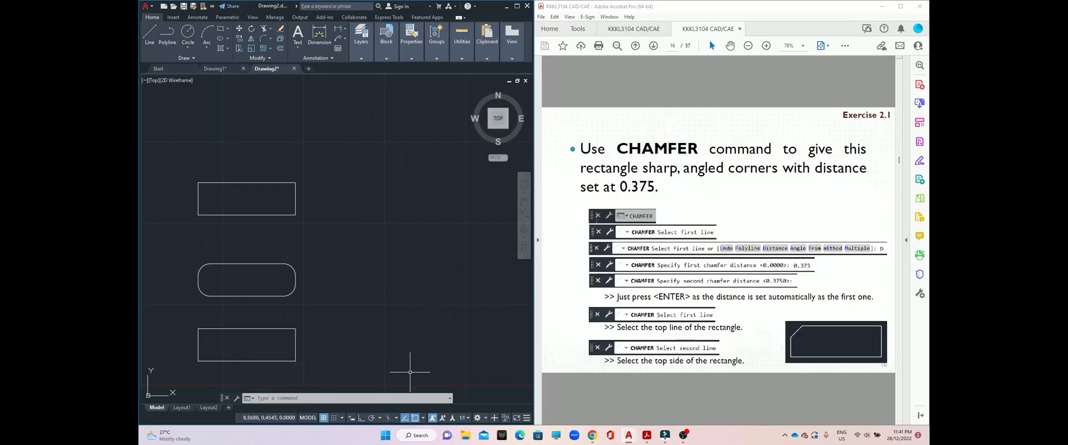
pyautogui.click(329, 397)
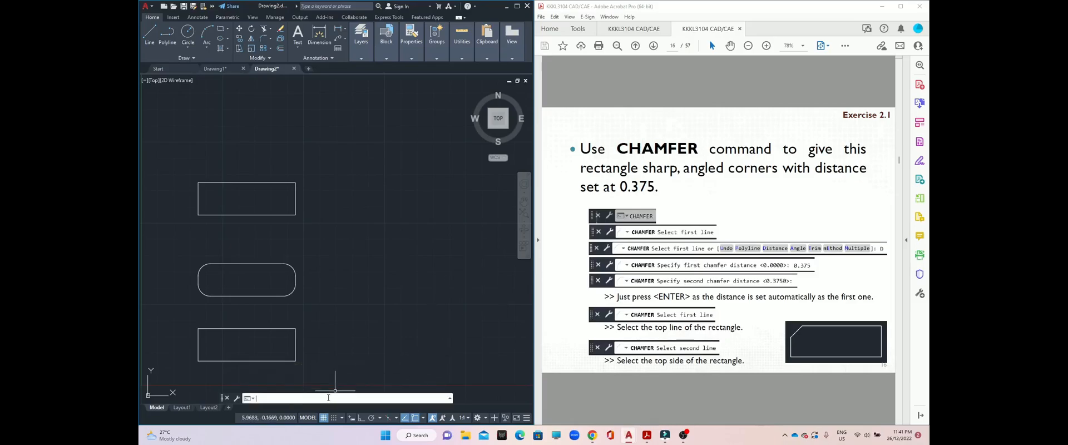
pyautogui.write('cha')
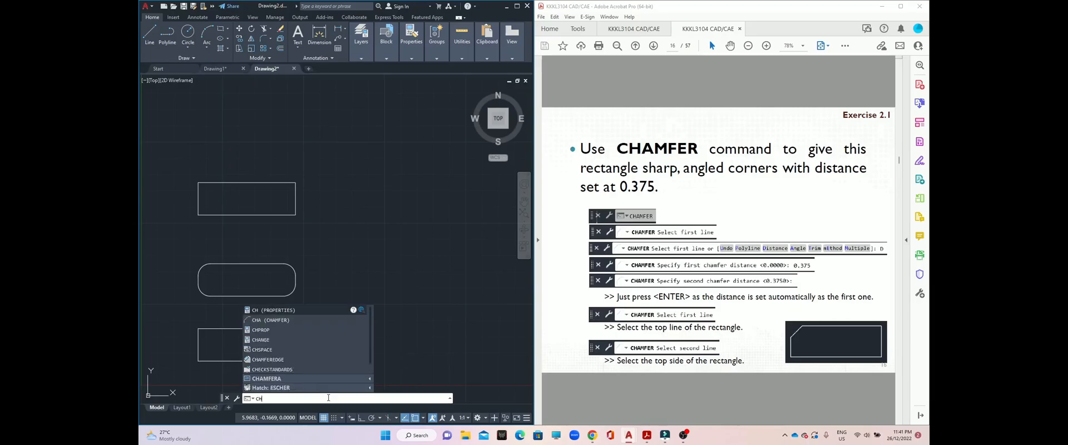
pyautogui.write('mFER')
pyautogui.press('Return')
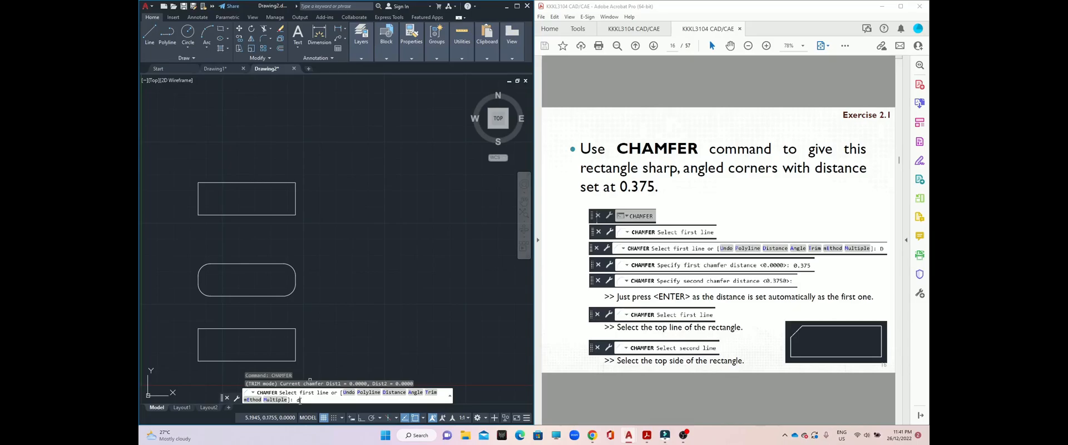
pyautogui.press('Return')
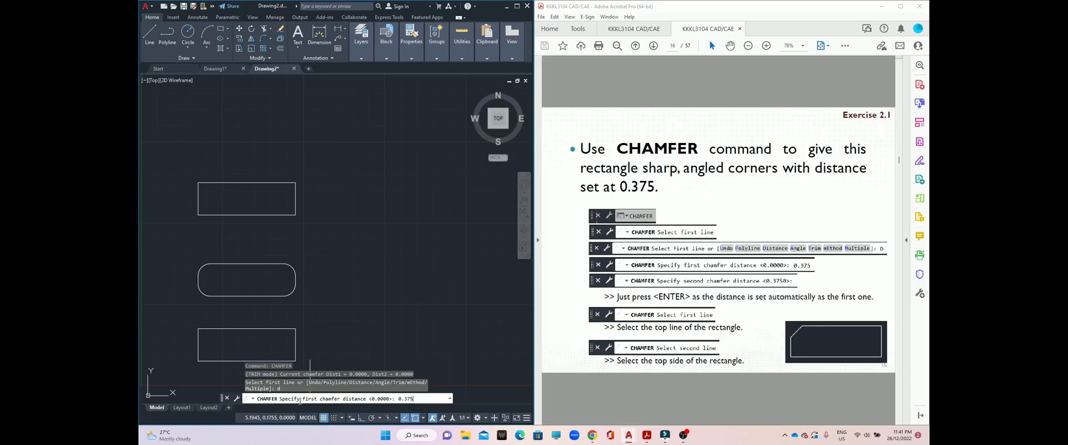
pyautogui.press('Return')
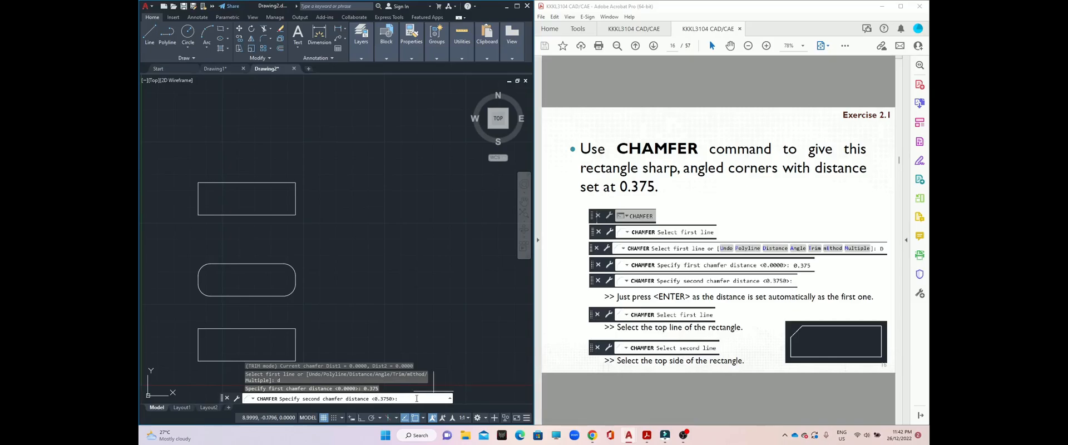
pyautogui.press('Return')
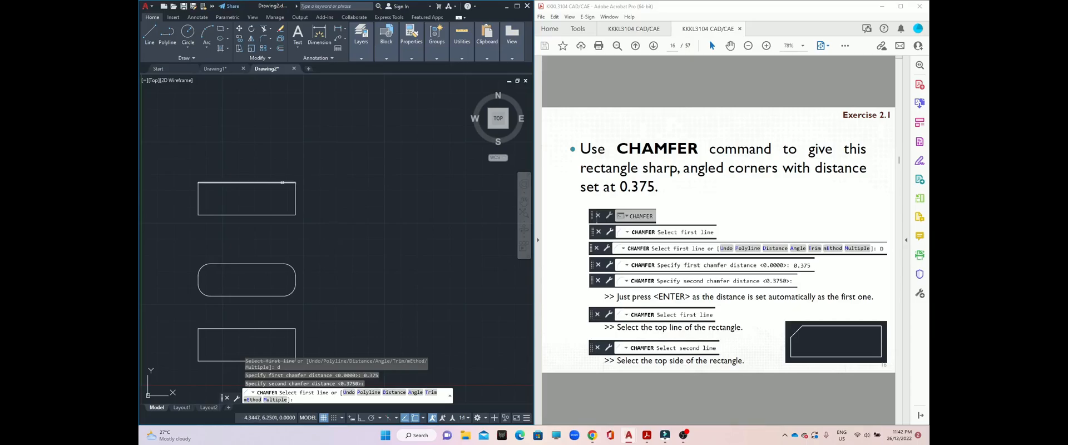
pyautogui.click(282, 182)
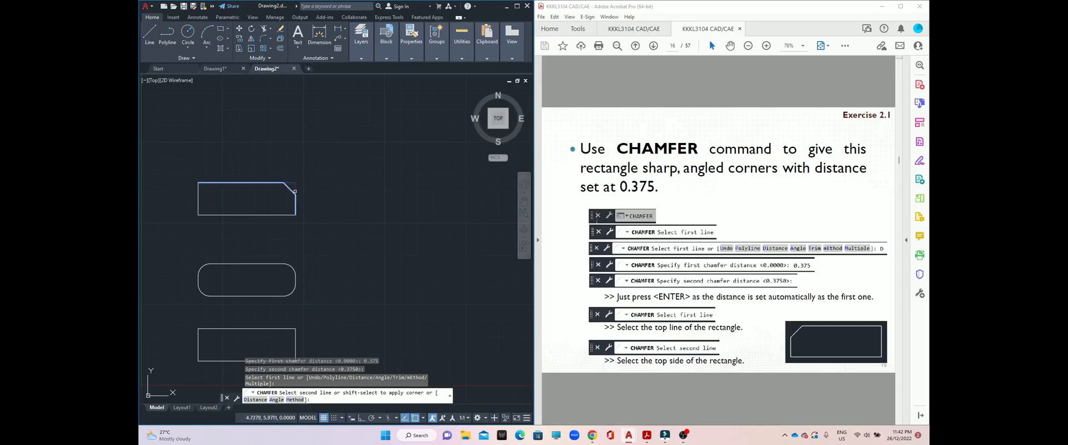
pyautogui.click(295, 192)
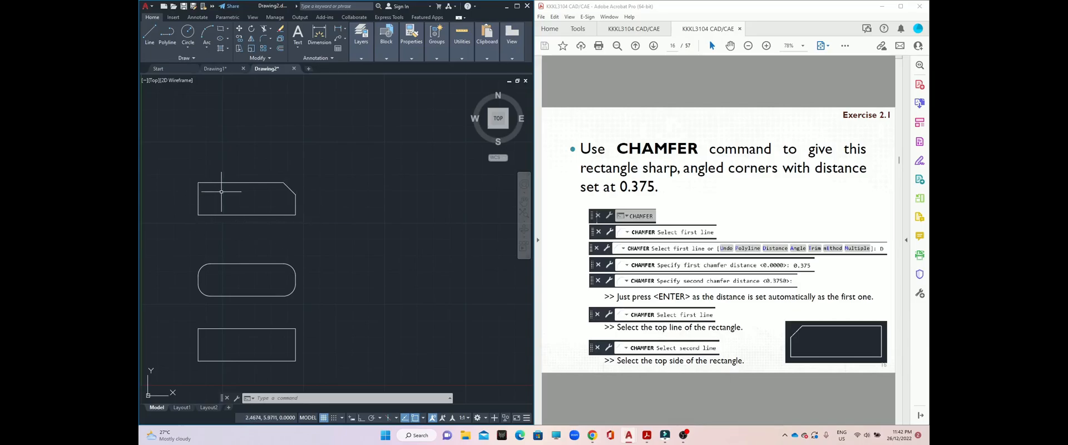
# - Chamfer the three remaining corners of the topmost rectangle at distance 0.375, using the Multiple option of Chamfer
pyautogui.click(307, 396)
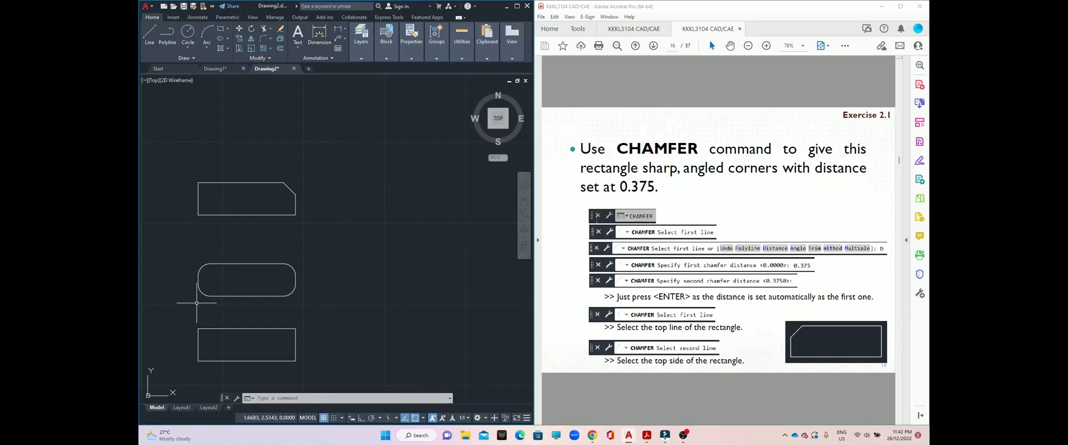
pyautogui.click(268, 398)
pyautogui.write('cham')
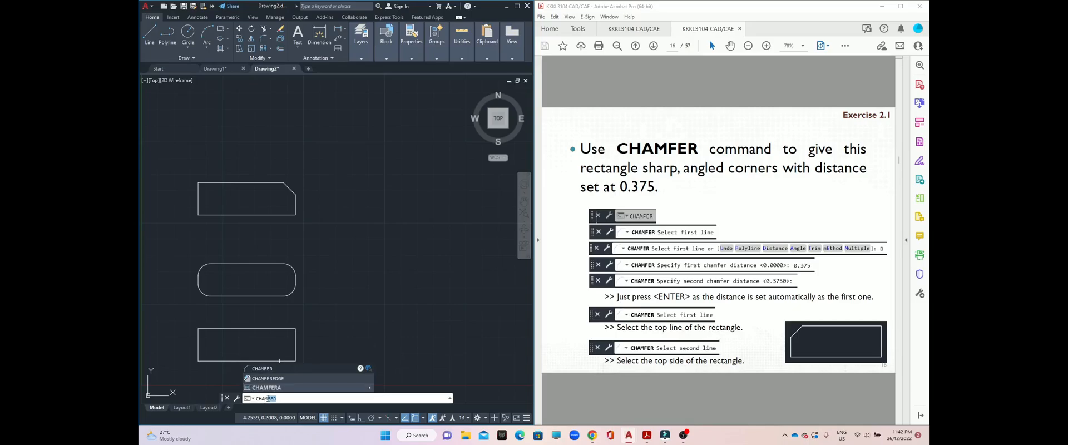
pyautogui.press('Return')
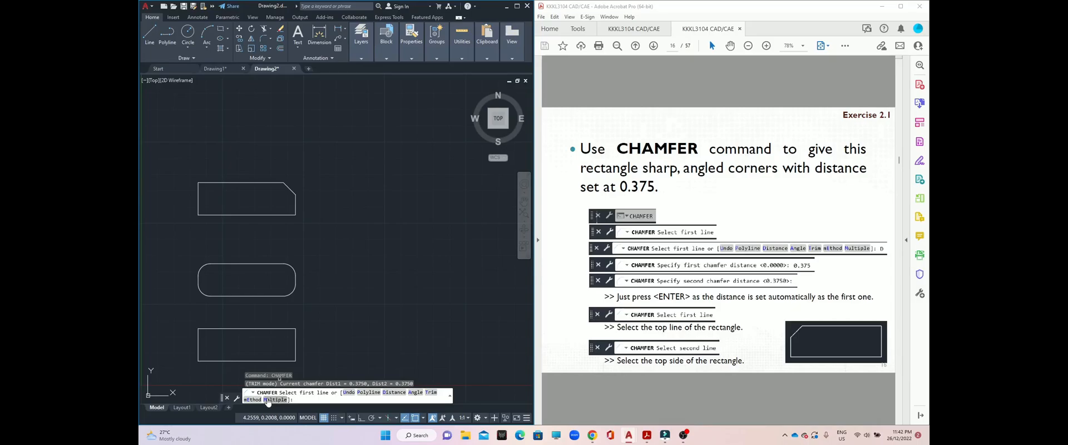
pyautogui.write('m')
pyautogui.press('Return')
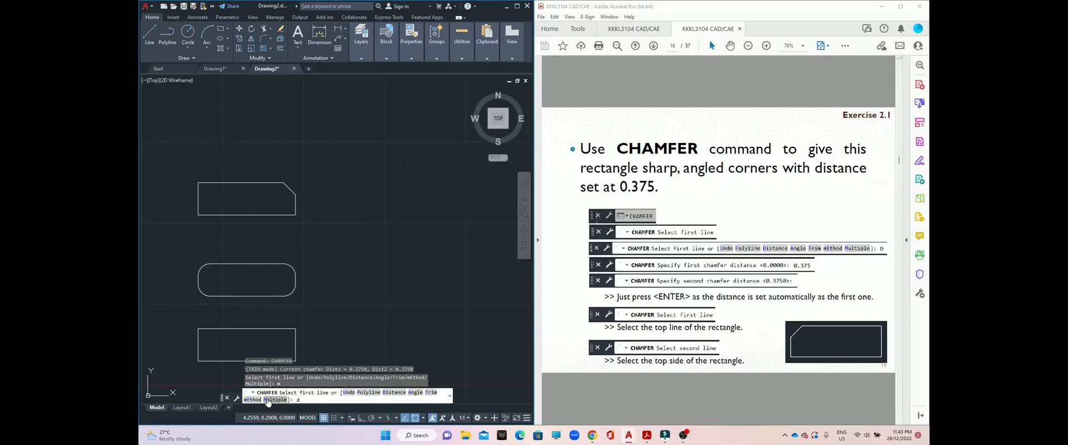
pyautogui.press('Return')
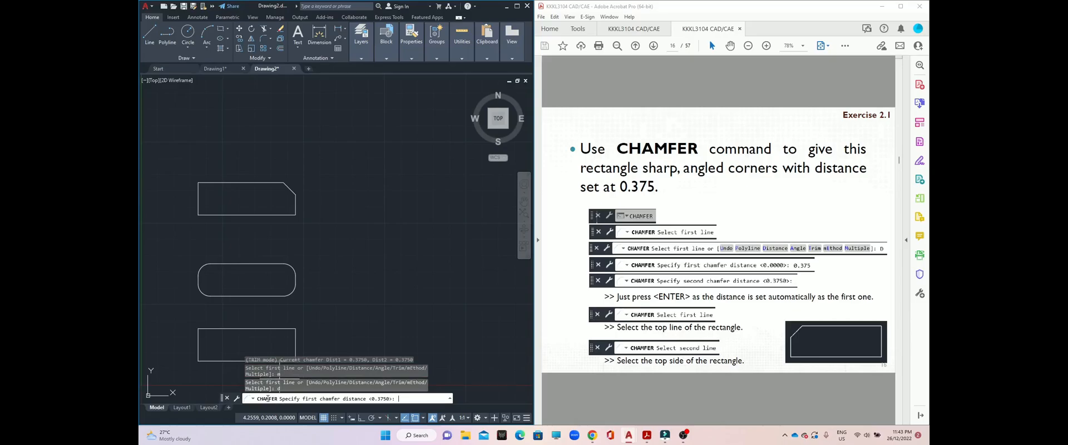
pyautogui.press('Return')
pyautogui.press('Return')
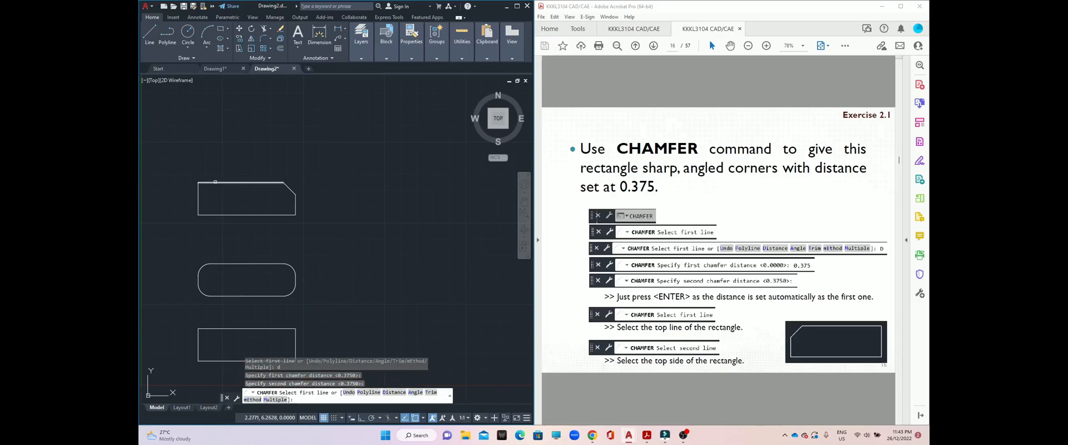
pyautogui.click(215, 181)
pyautogui.click(198, 195)
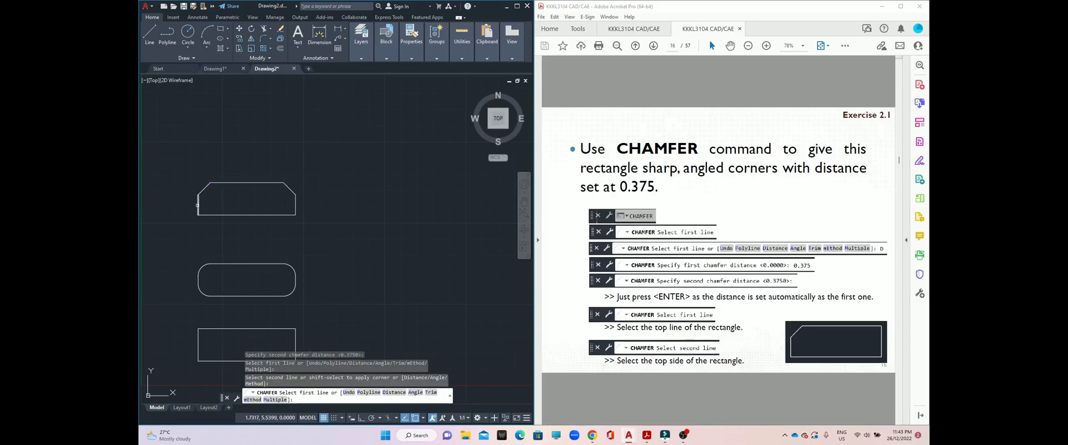
pyautogui.click(197, 205)
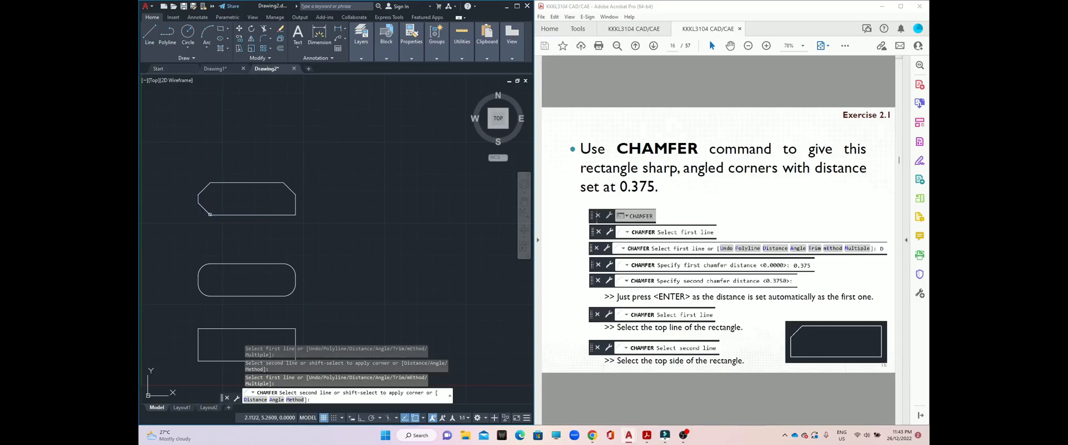
pyautogui.click(280, 215)
pyautogui.click(295, 207)
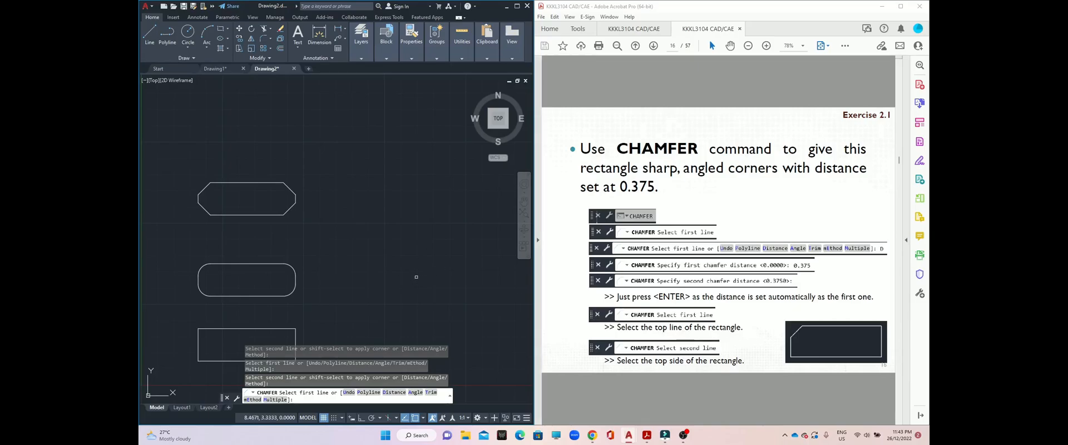
pyautogui.press('Escape')
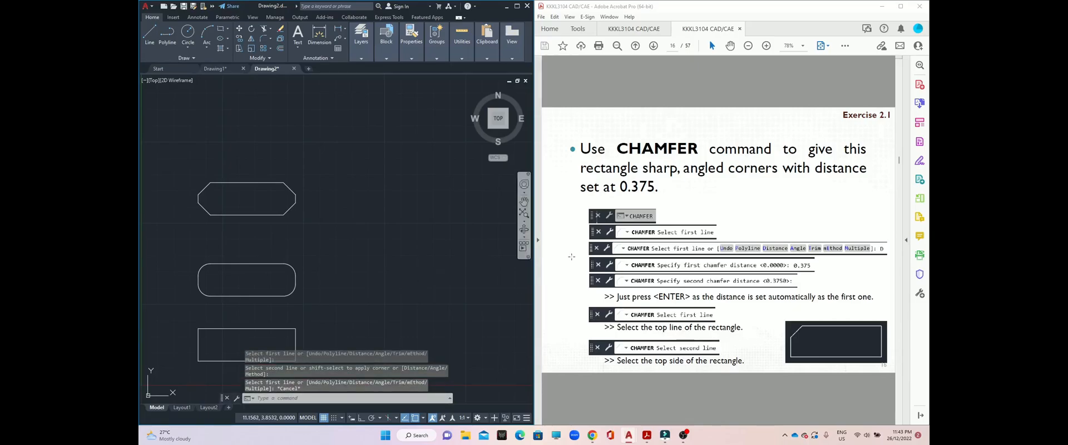
# - Draw a 0.5-unit square for object D as a rectangle from corner 6,1.5 to corner 6.5,2
pyautogui.scroll(-2, 724, 280)
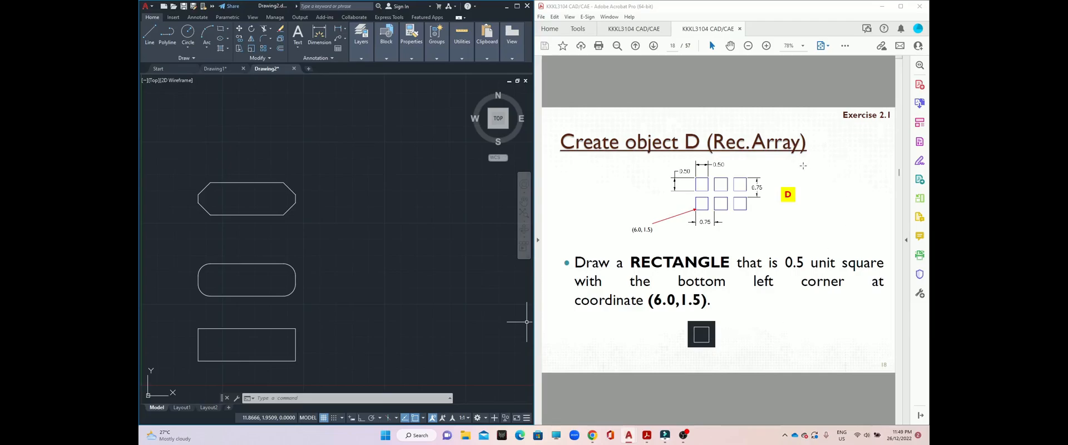
pyautogui.click(304, 398)
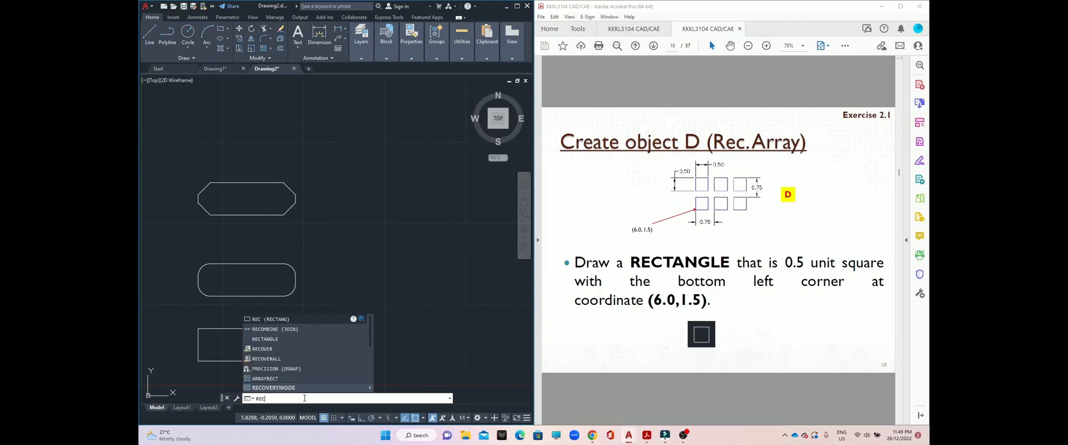
pyautogui.press('Return')
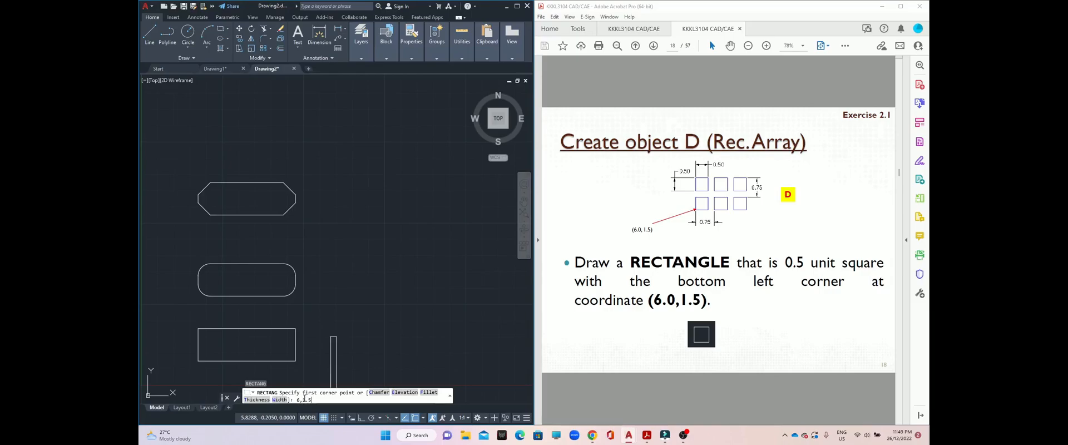
pyautogui.press('Return')
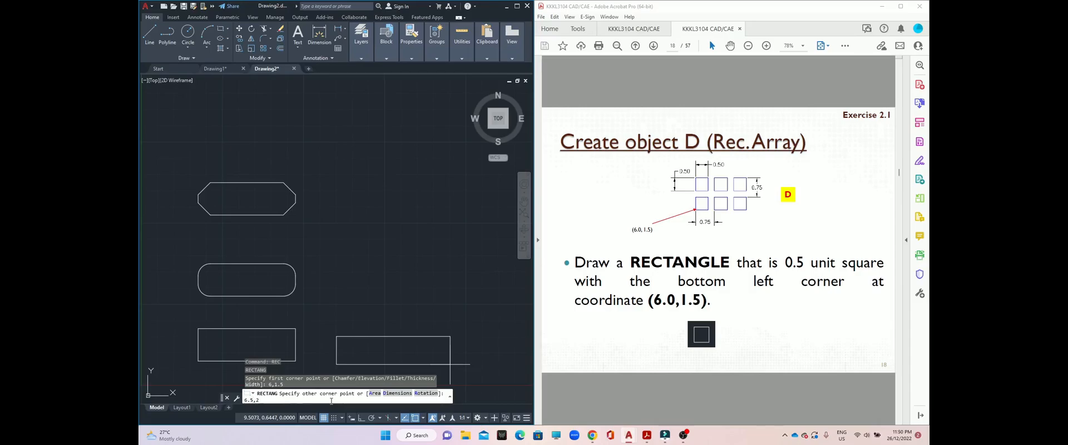
pyautogui.press('Return')
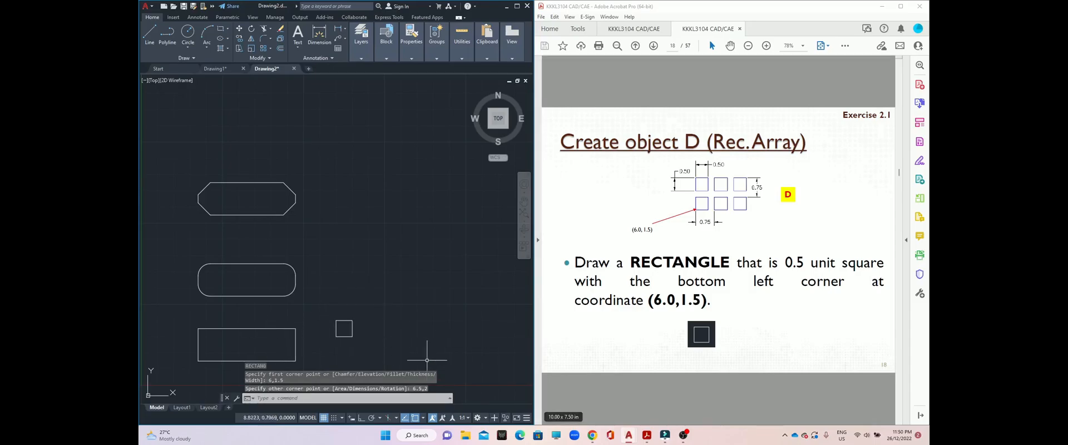
pyautogui.scroll(-3, 704, 309)
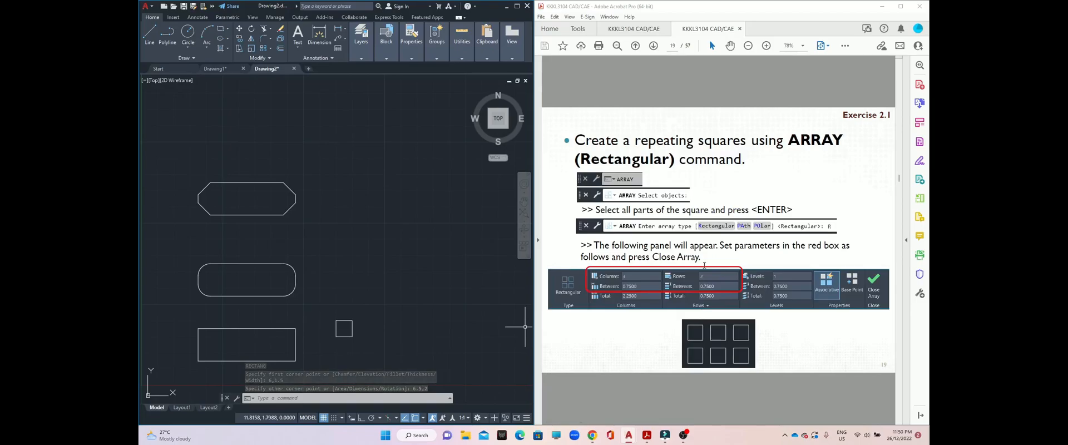
# - Start an associative rectangular array of the 0.5-unit square for object D
pyautogui.click(271, 398)
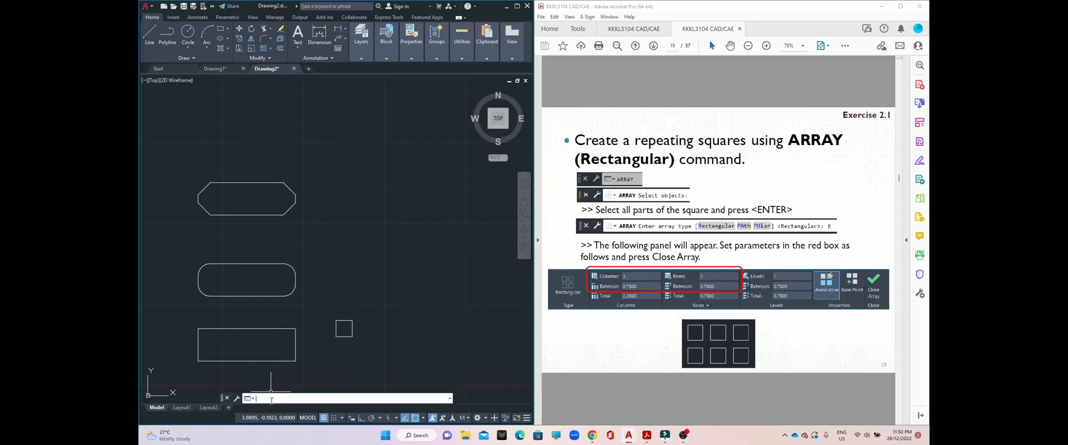
pyautogui.write('array')
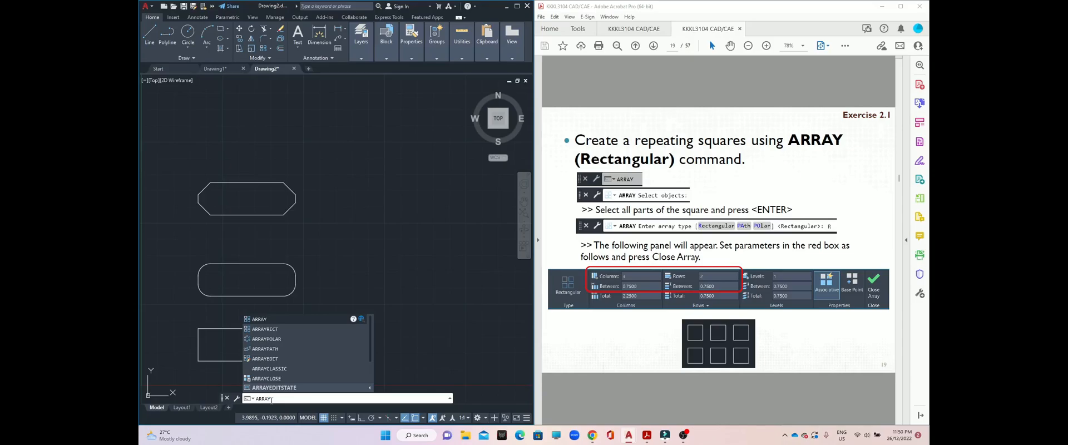
pyautogui.press('Return')
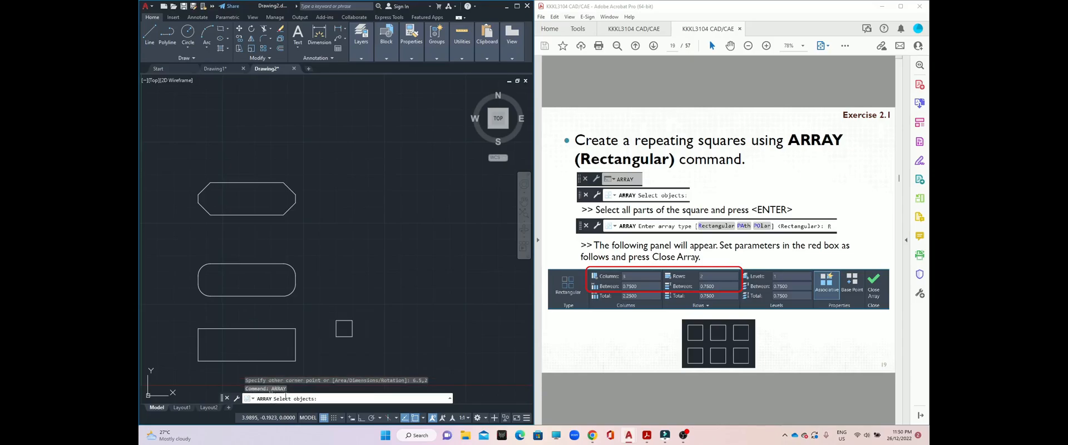
pyautogui.click(365, 309)
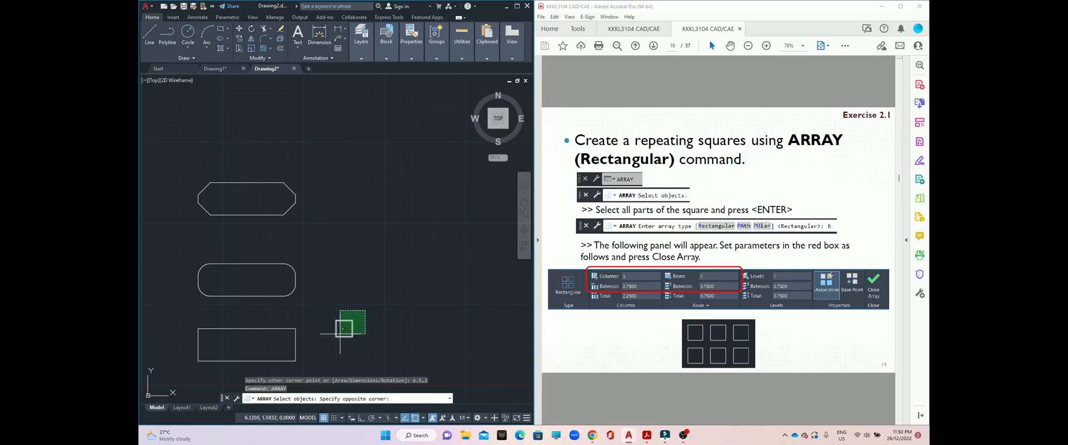
pyautogui.click(327, 344)
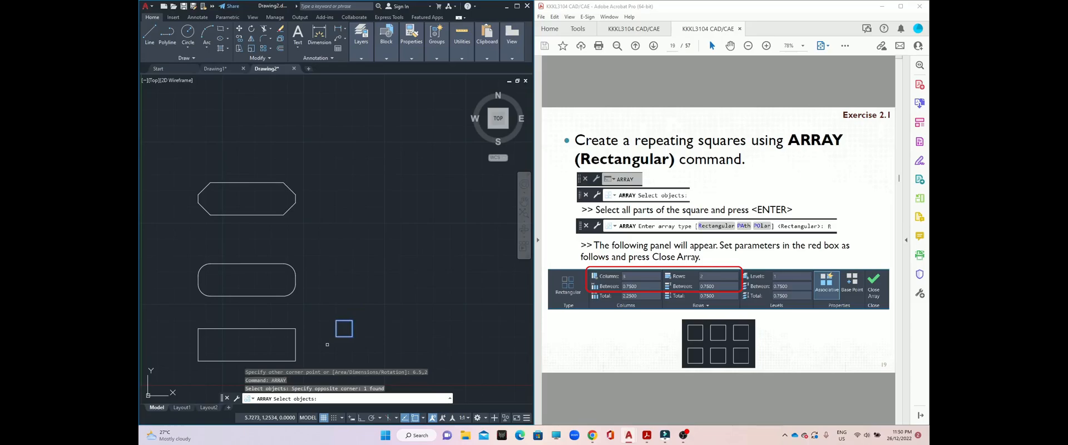
pyautogui.press('Return')
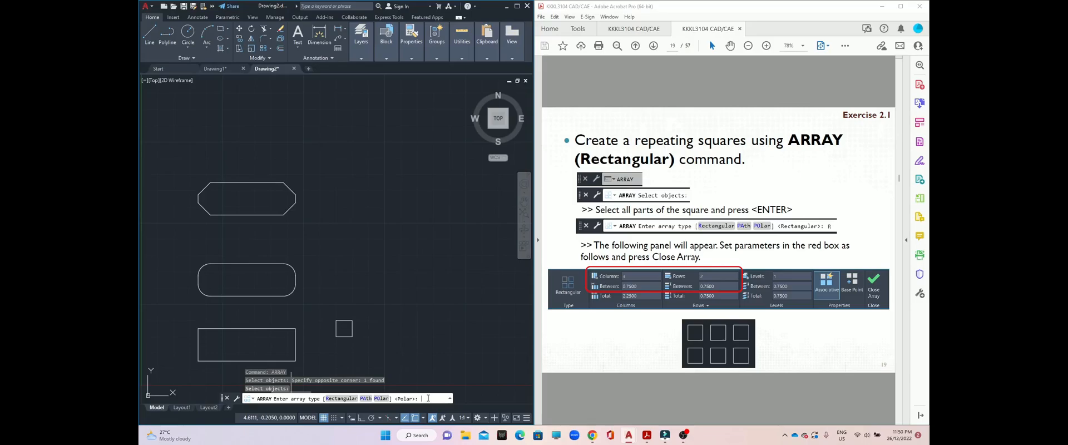
pyautogui.press('Return')
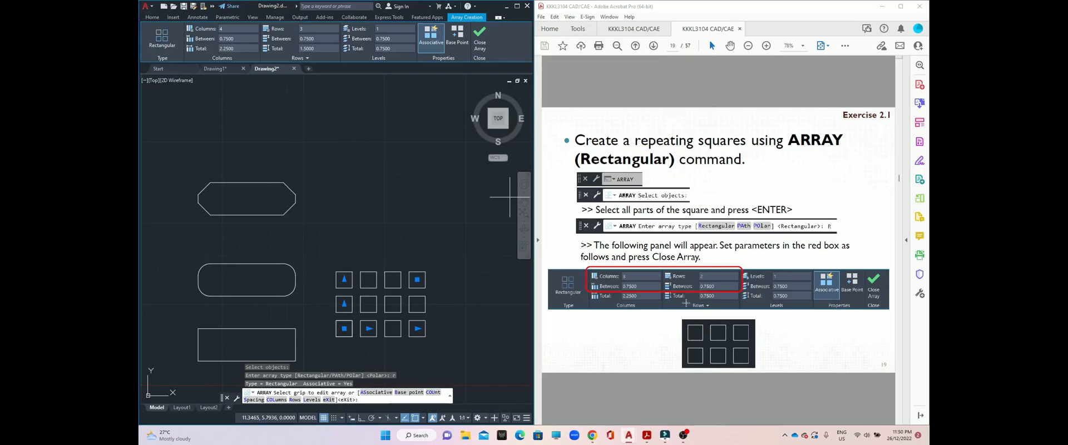
# - Set the square array to 3 columns and 2 rows, and finish the array
pyautogui.click(217, 31)
pyautogui.write('3')
pyautogui.click(302, 28)
pyautogui.press('Return')
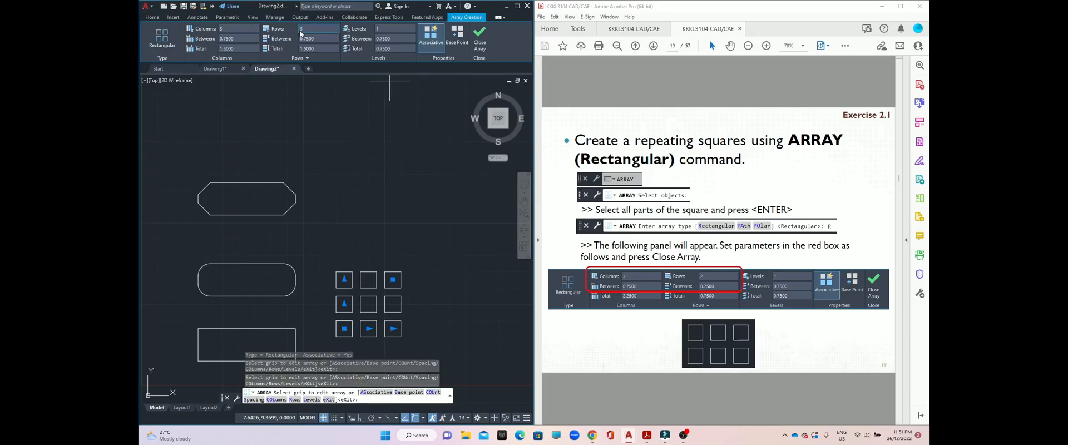
pyautogui.click(301, 29)
pyautogui.write('2')
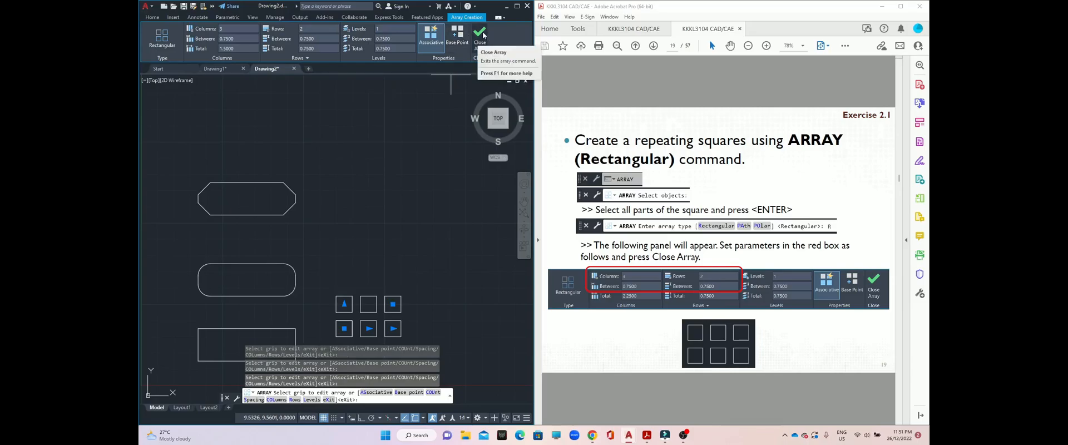
pyautogui.click(483, 32)
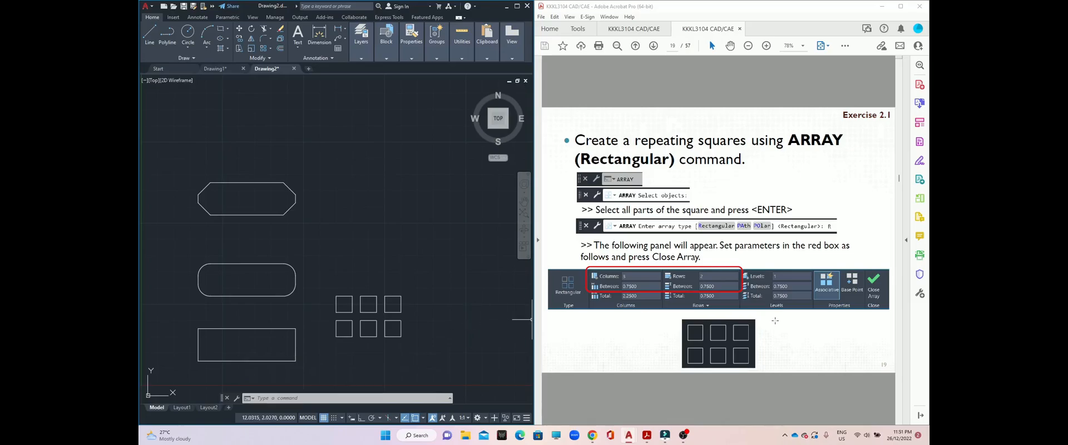
# - Draw the circle for object E with center point 7.5,5.5 and a diameter of 1.5
pyautogui.scroll(-1, 774, 320)
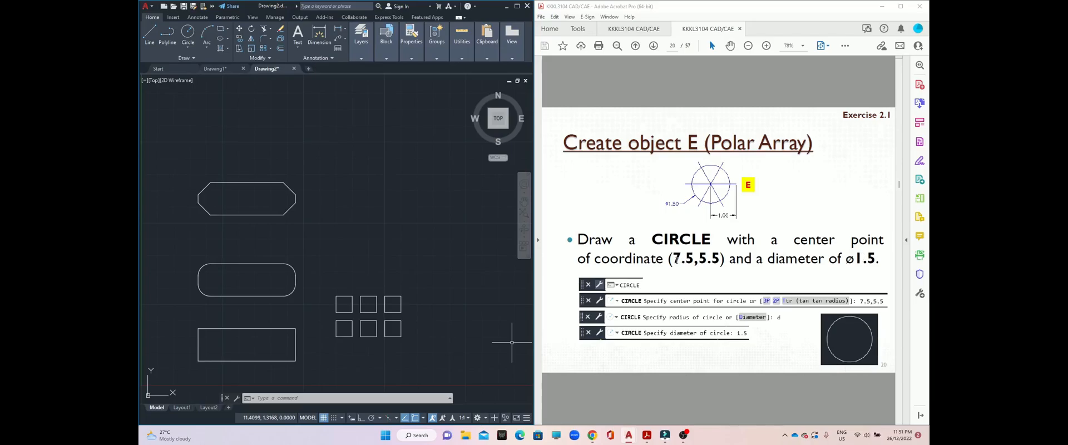
pyautogui.click(303, 398)
pyautogui.write('c')
pyautogui.press('Return')
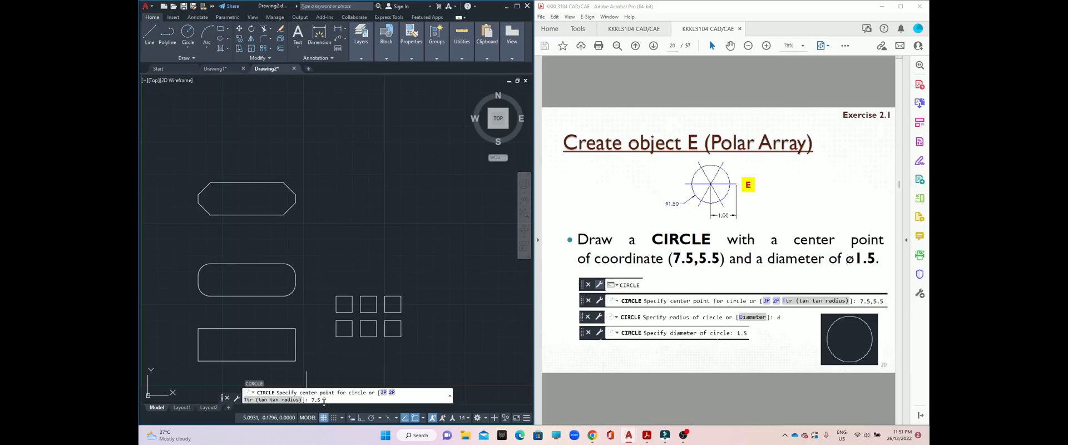
pyautogui.write('7.5,5.5')
pyautogui.press('Return')
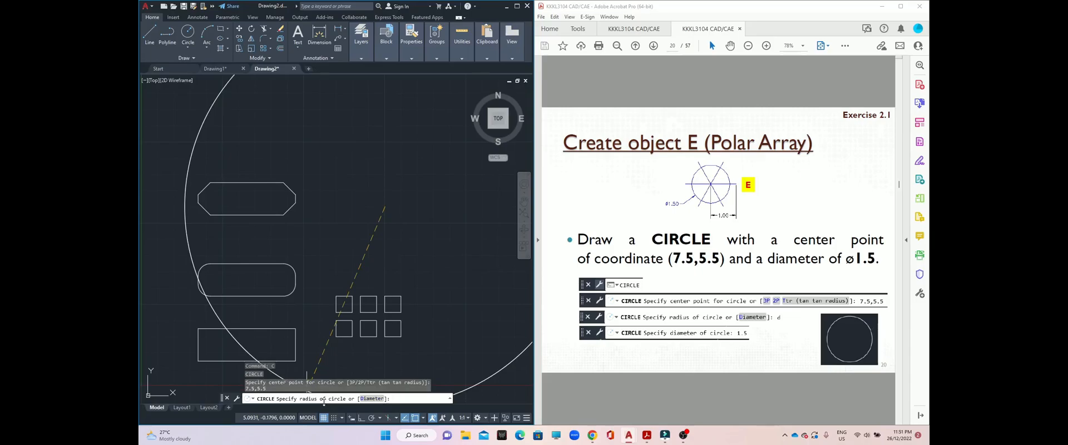
pyautogui.write('d')
pyautogui.press('Return')
pyautogui.write('1.5')
pyautogui.press('Return')
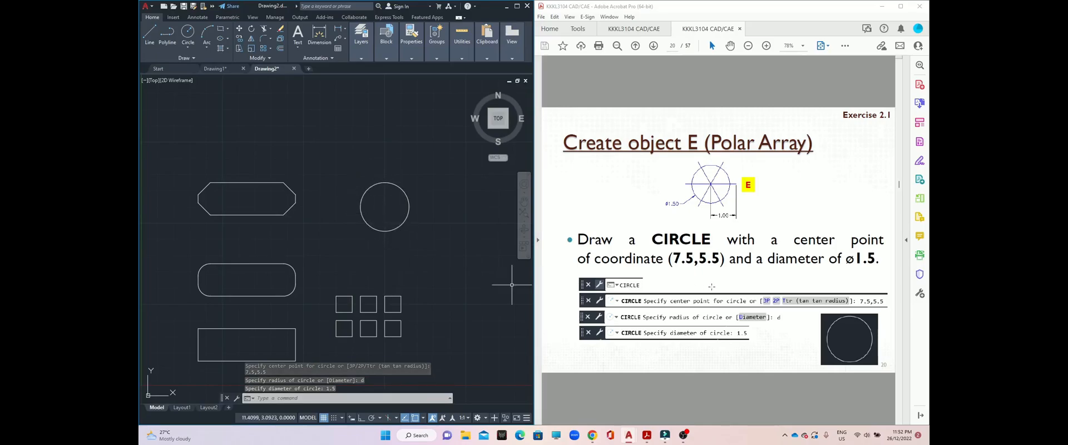
# - Draw a line from the circle's center one unit to the right, using @1,0 as the next point
pyautogui.scroll(-2, 711, 287)
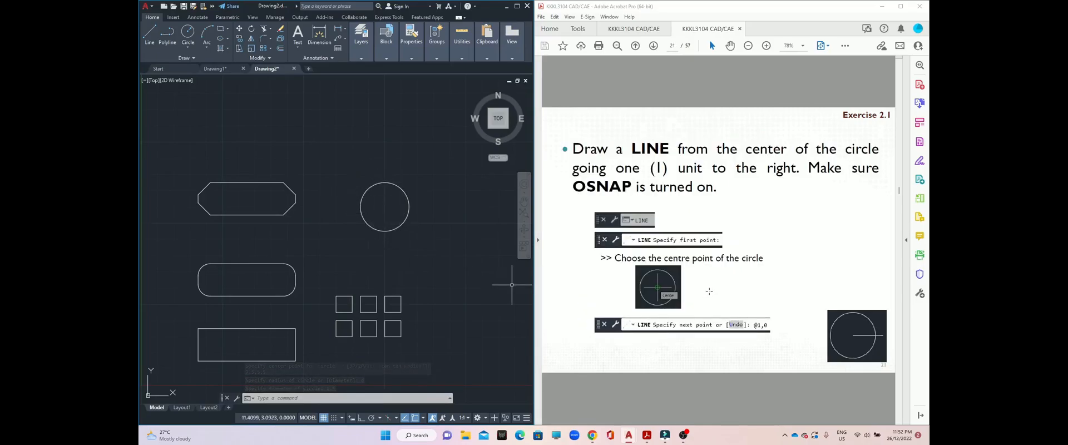
pyautogui.click(266, 398)
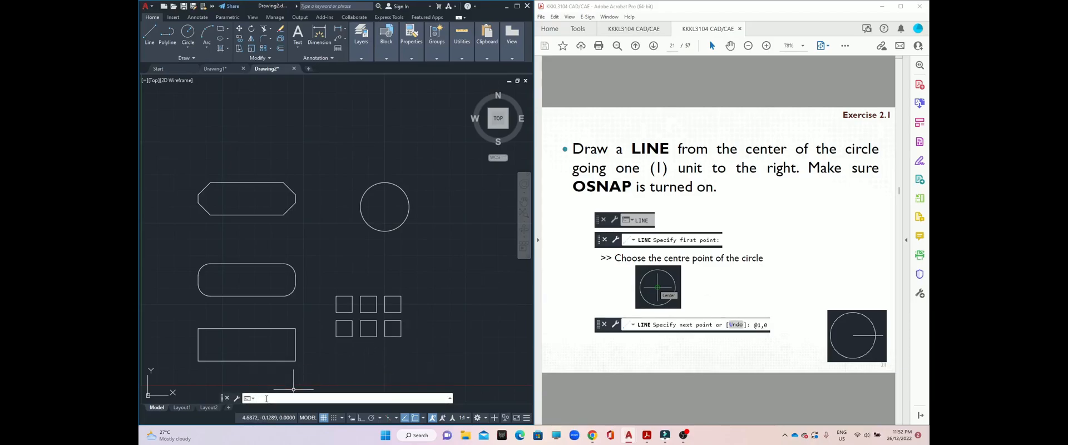
pyautogui.write('l')
pyautogui.press('Return')
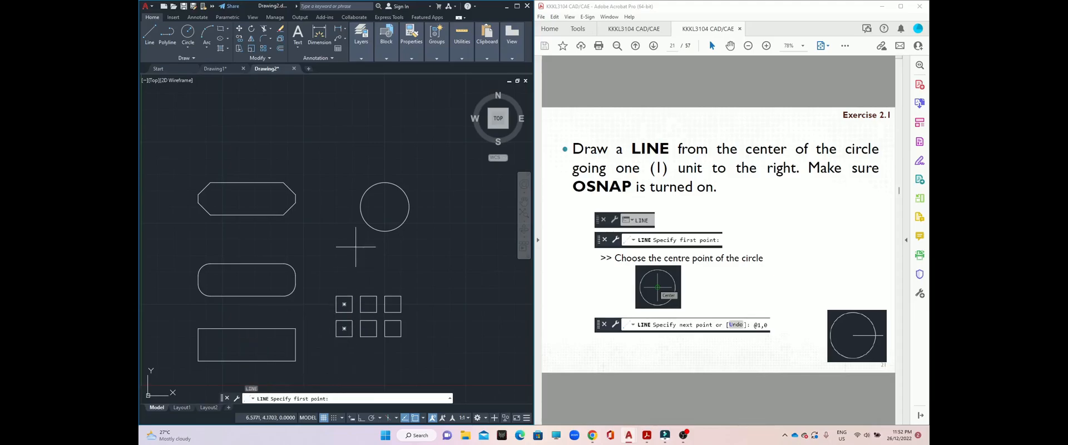
pyautogui.click(384, 206)
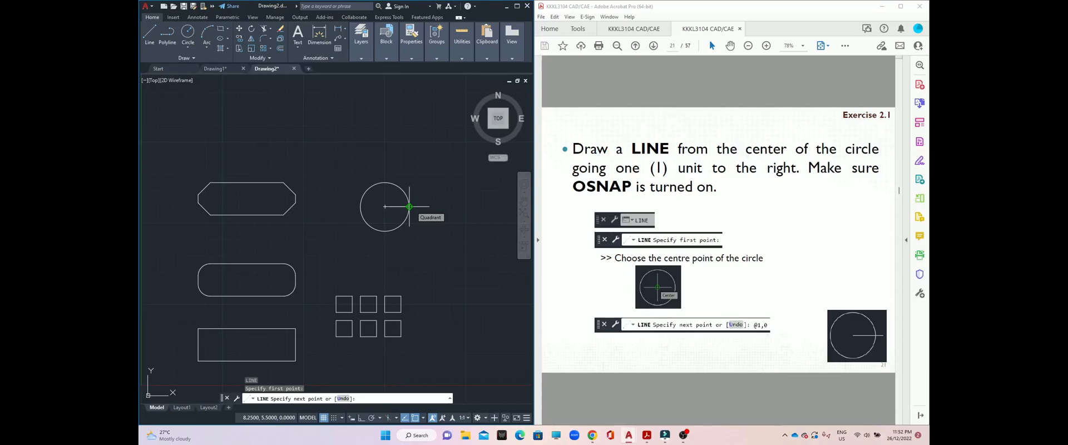
pyautogui.press('F8')
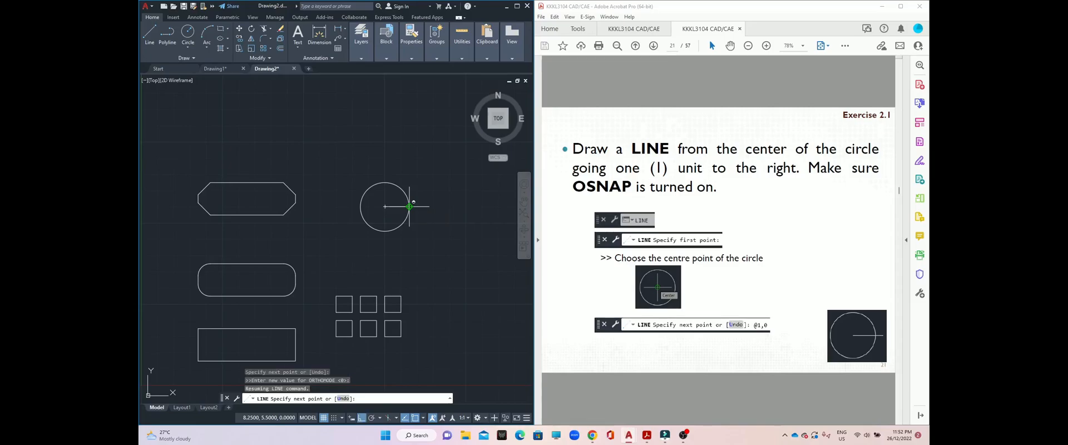
pyautogui.press('F8')
pyautogui.write('@1,0')
pyautogui.press('Return')
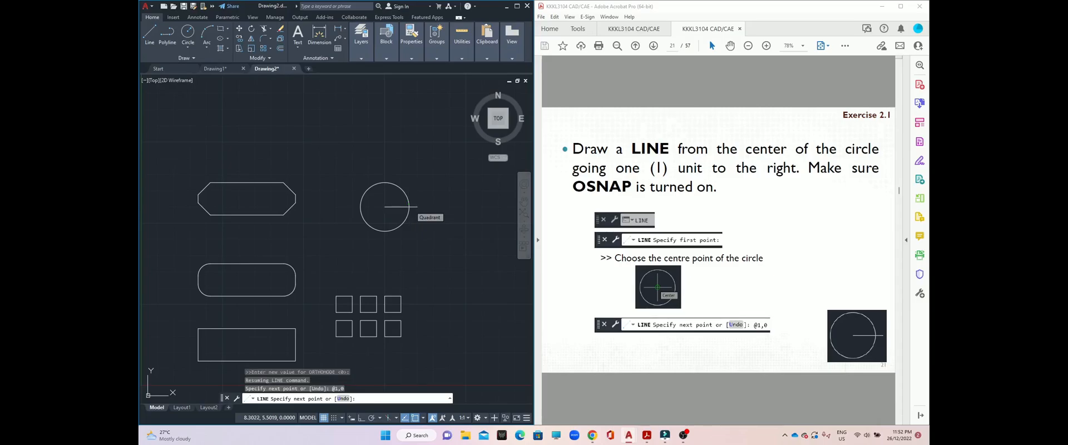
pyautogui.press('Escape')
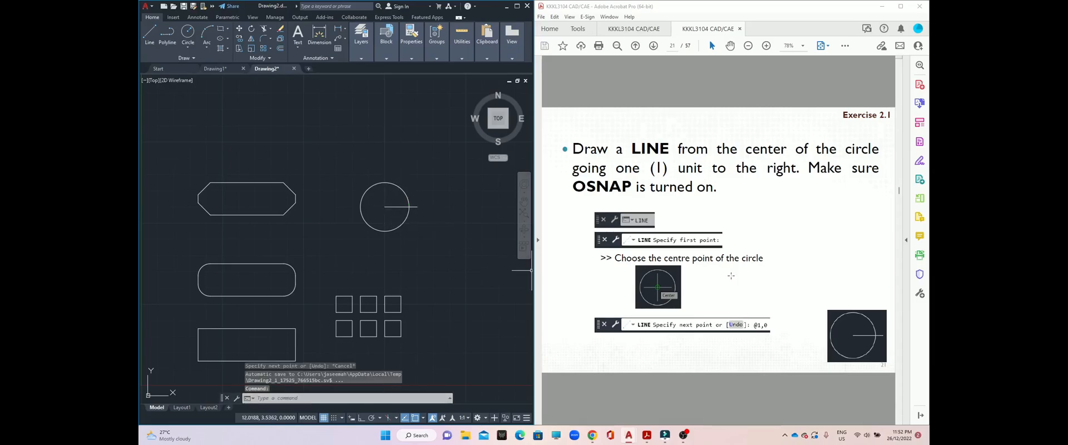
# - Create a polar array of the one-unit line around the circle's center point
pyautogui.scroll(-2, 732, 276)
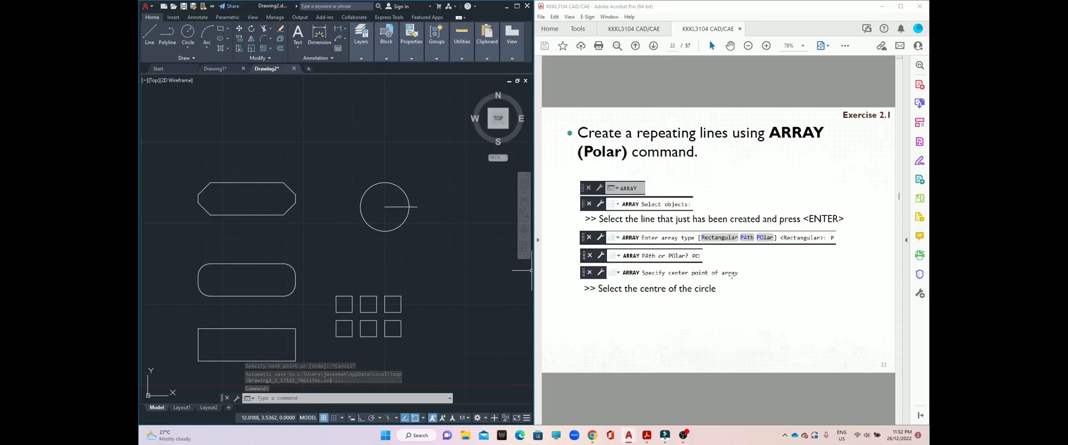
pyautogui.click(268, 399)
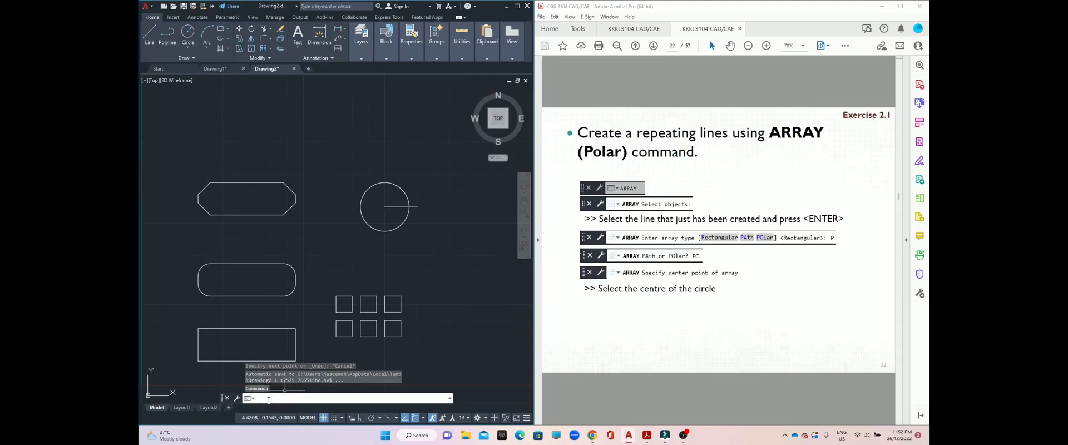
pyautogui.write('ARRA')
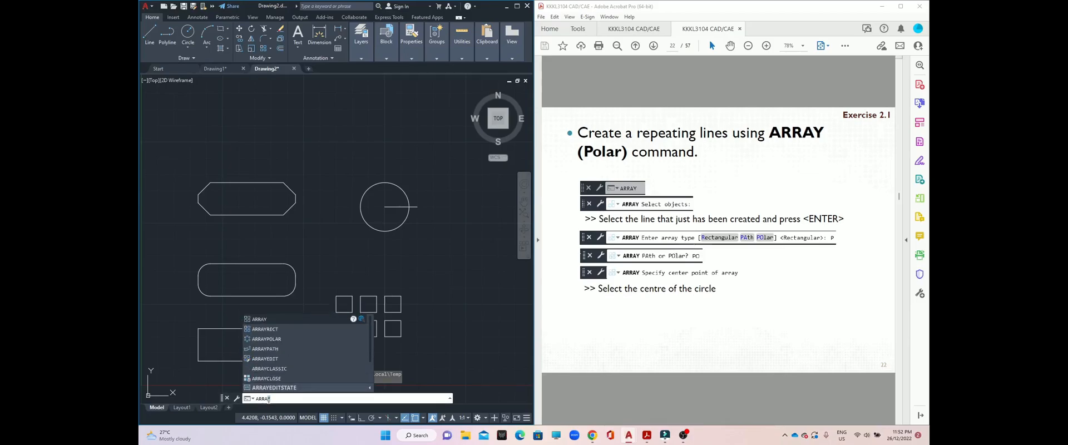
pyautogui.press('Return')
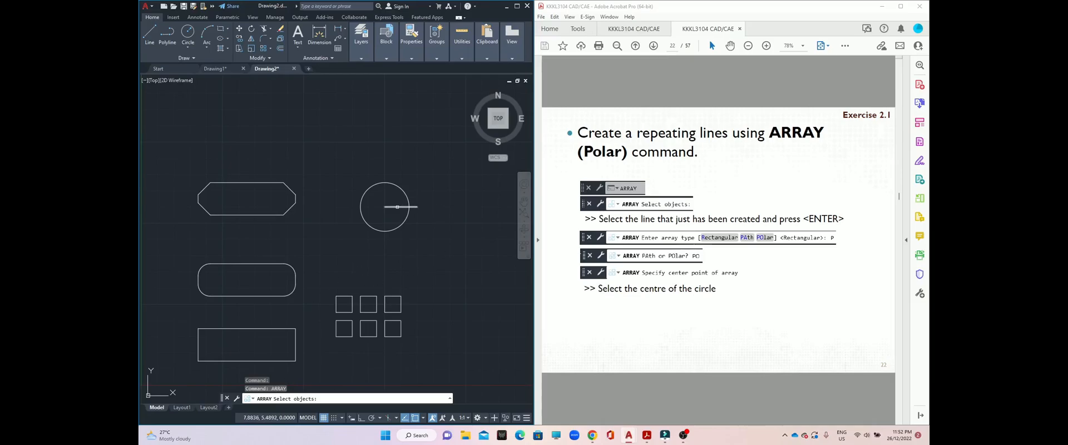
pyautogui.click(397, 207)
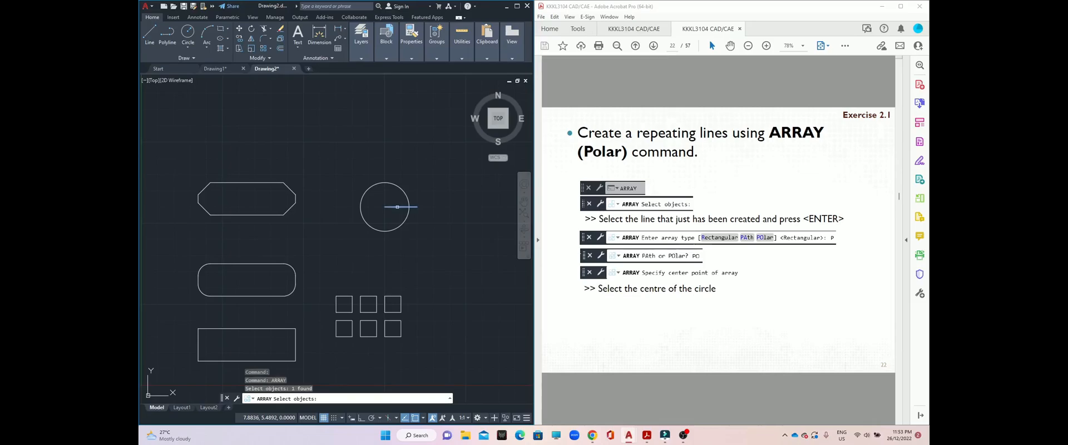
pyautogui.press('Return')
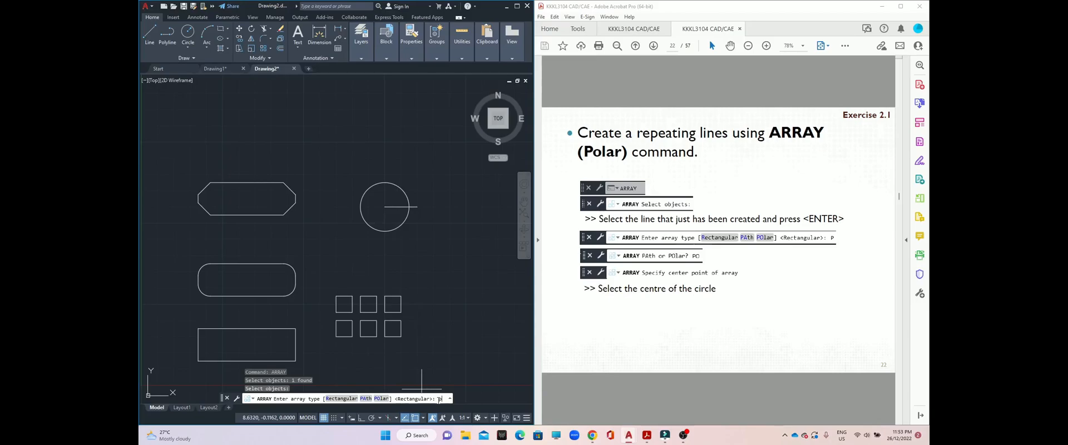
pyautogui.write('po')
pyautogui.press('Return')
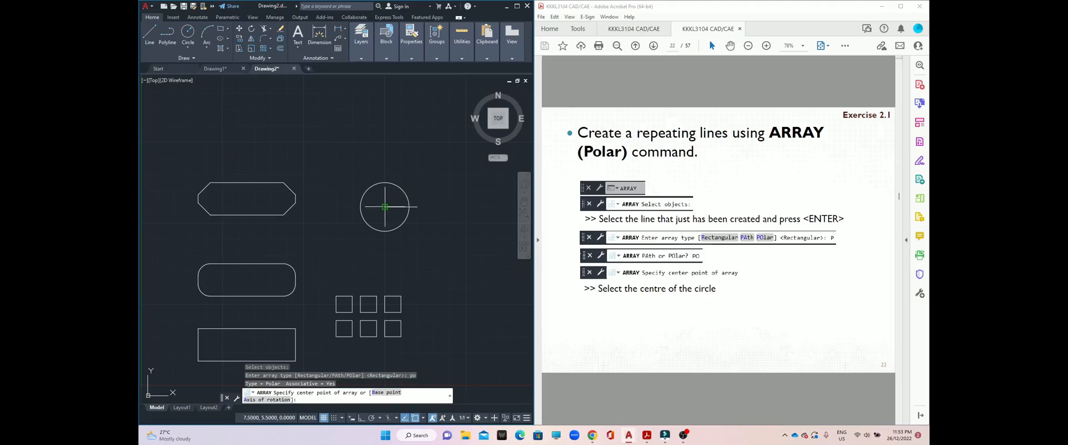
pyautogui.click(385, 206)
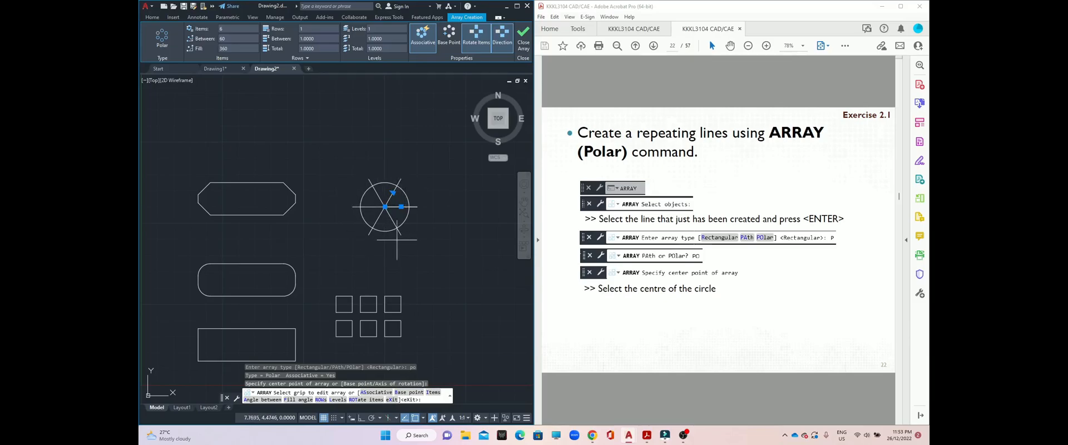
# - Try the polar array of lines with 12 items
pyautogui.scroll(-2, 652, 308)
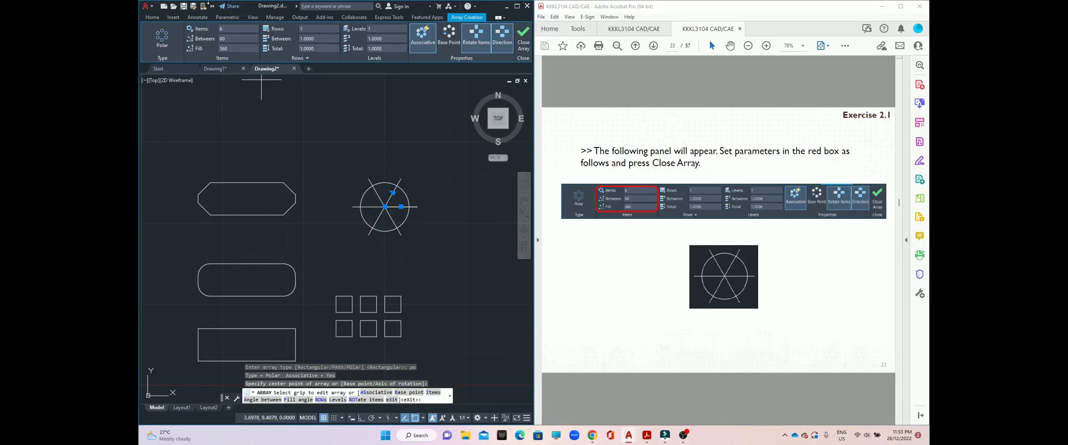
pyautogui.click(228, 28)
pyautogui.press('Return')
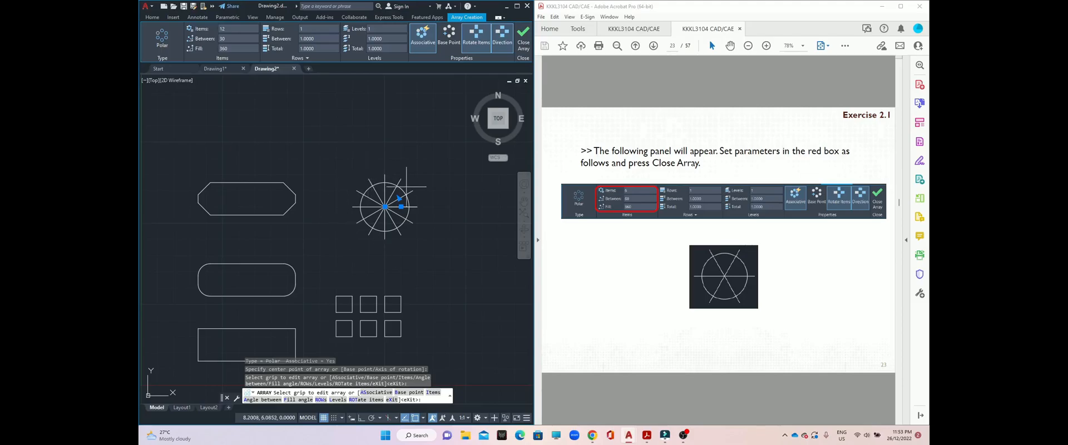
# - Set the polar array of lines to 6 items and finish the array
pyautogui.click(219, 30)
pyautogui.press('Return')
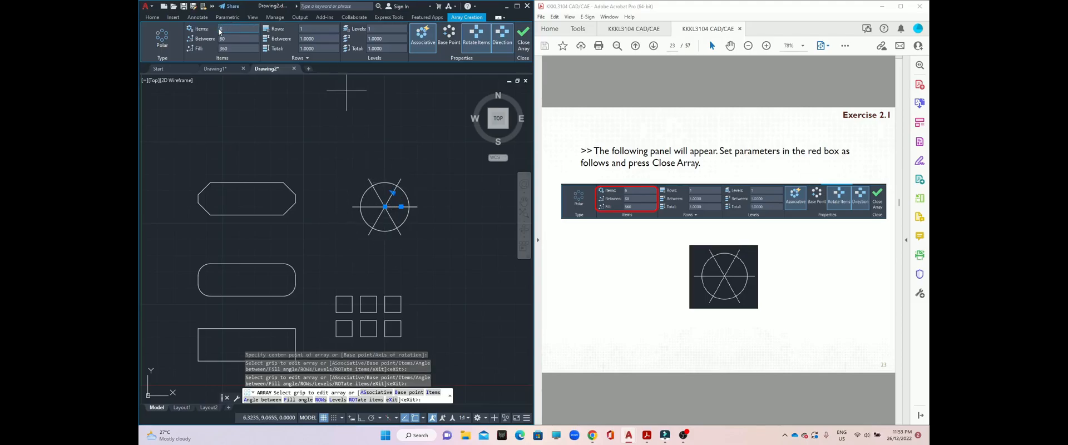
pyautogui.click(523, 37)
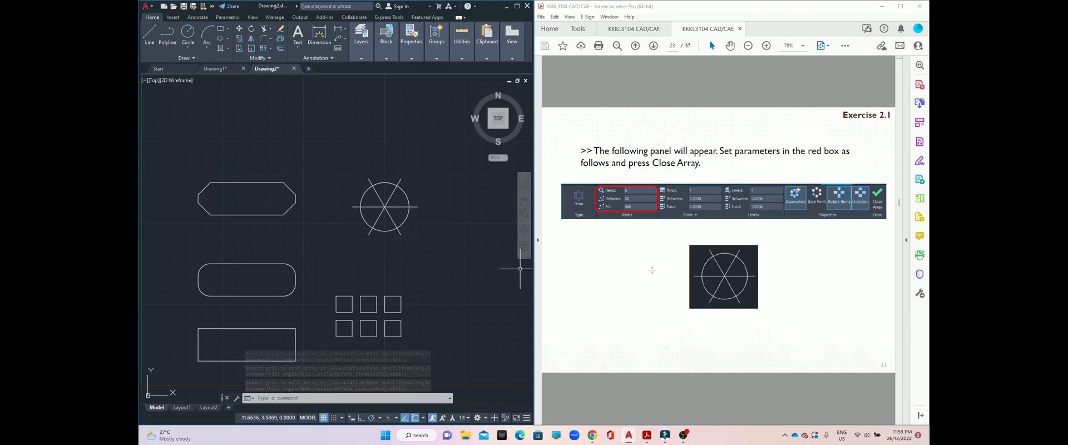
# - Check the final drawing slide for Exercise 2.1 and advance the PDF to the Tangent command section
pyautogui.scroll(-2, 652, 270)
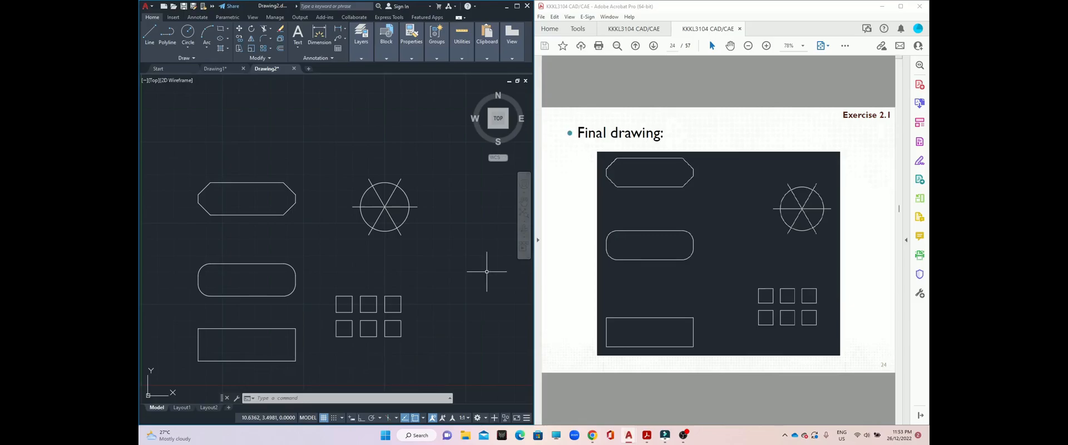
pyautogui.scroll(-2, 777, 301)
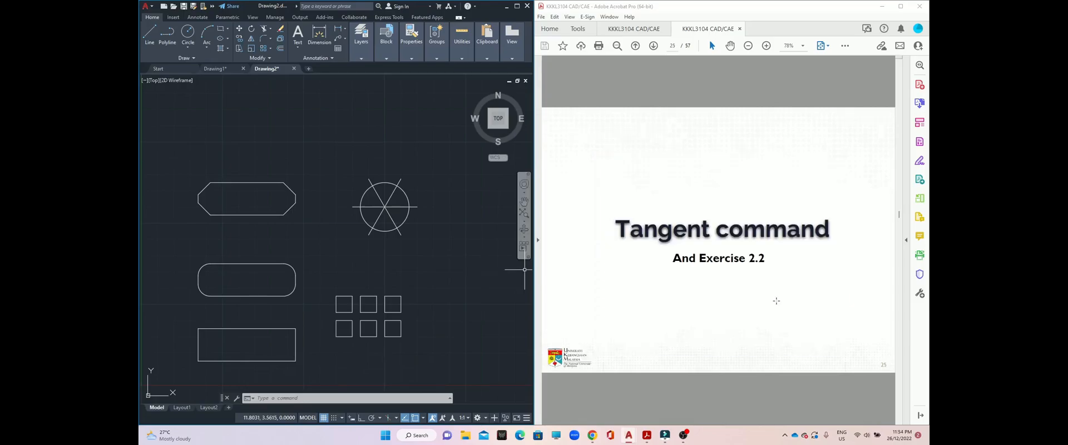